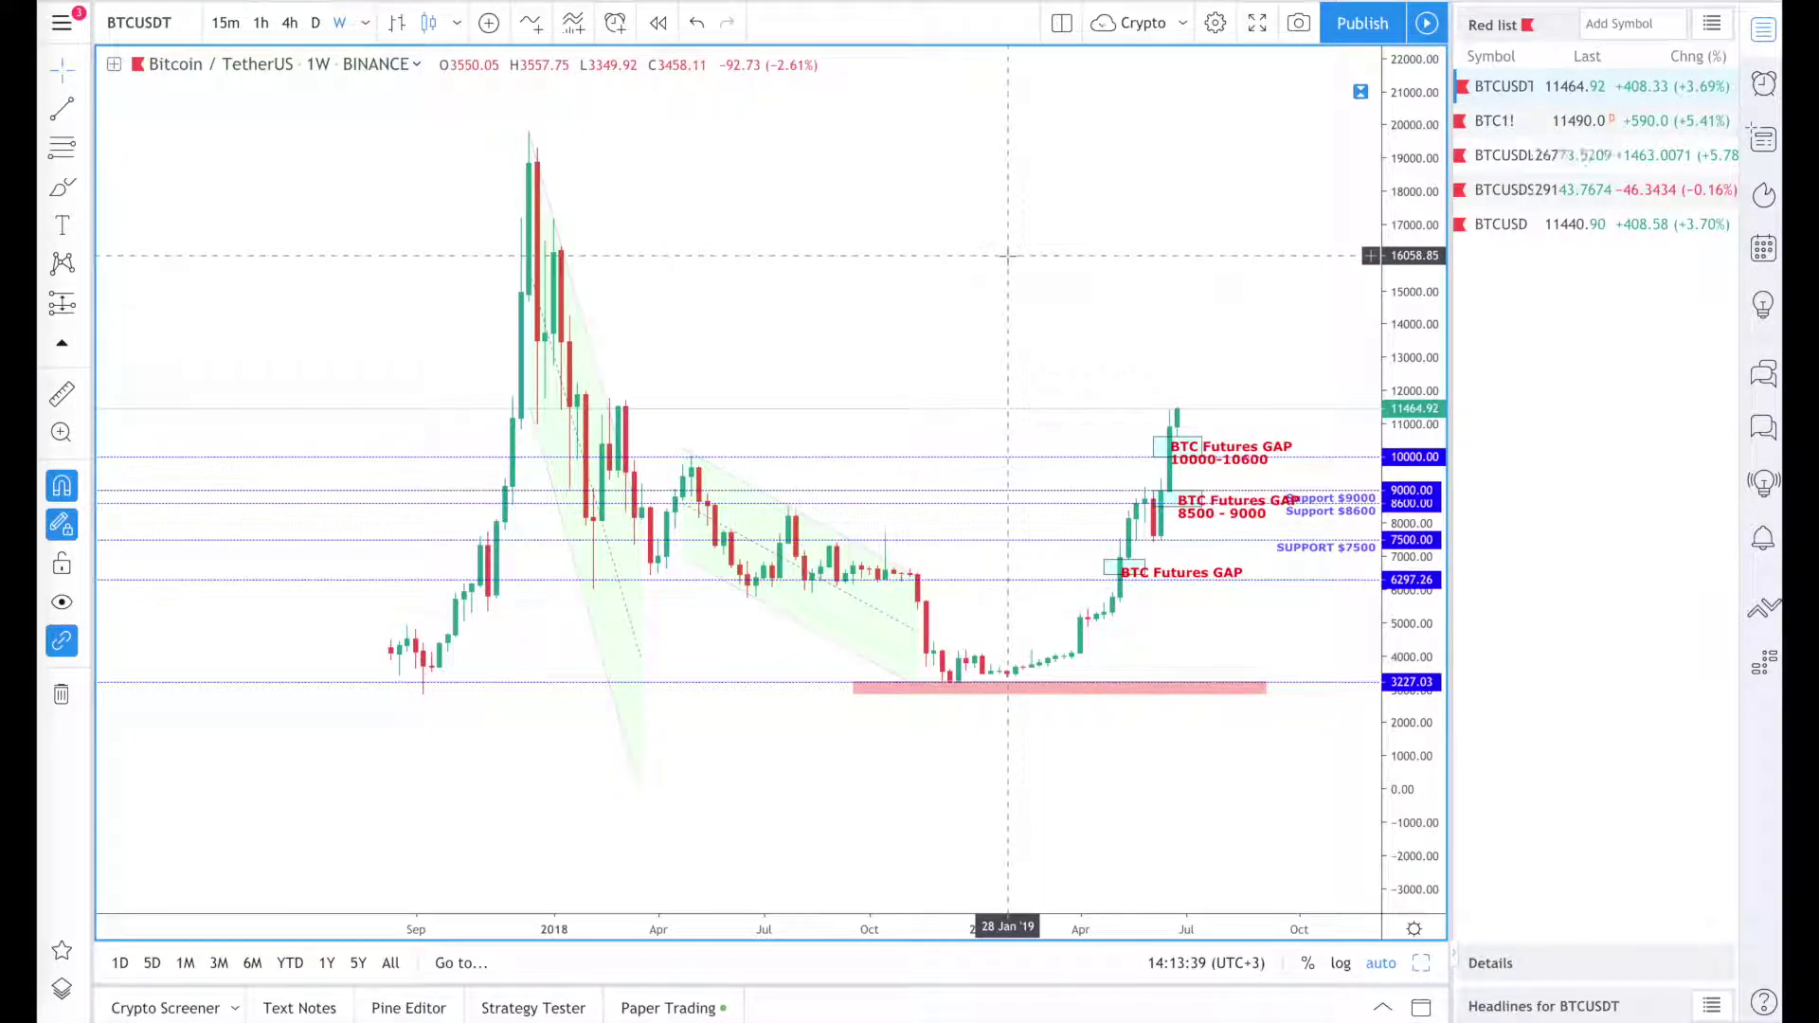
Step: Draw a Fib retracement from the Dec 2017 high near 19798 down to the 3214.34 low
left_click(60, 151)
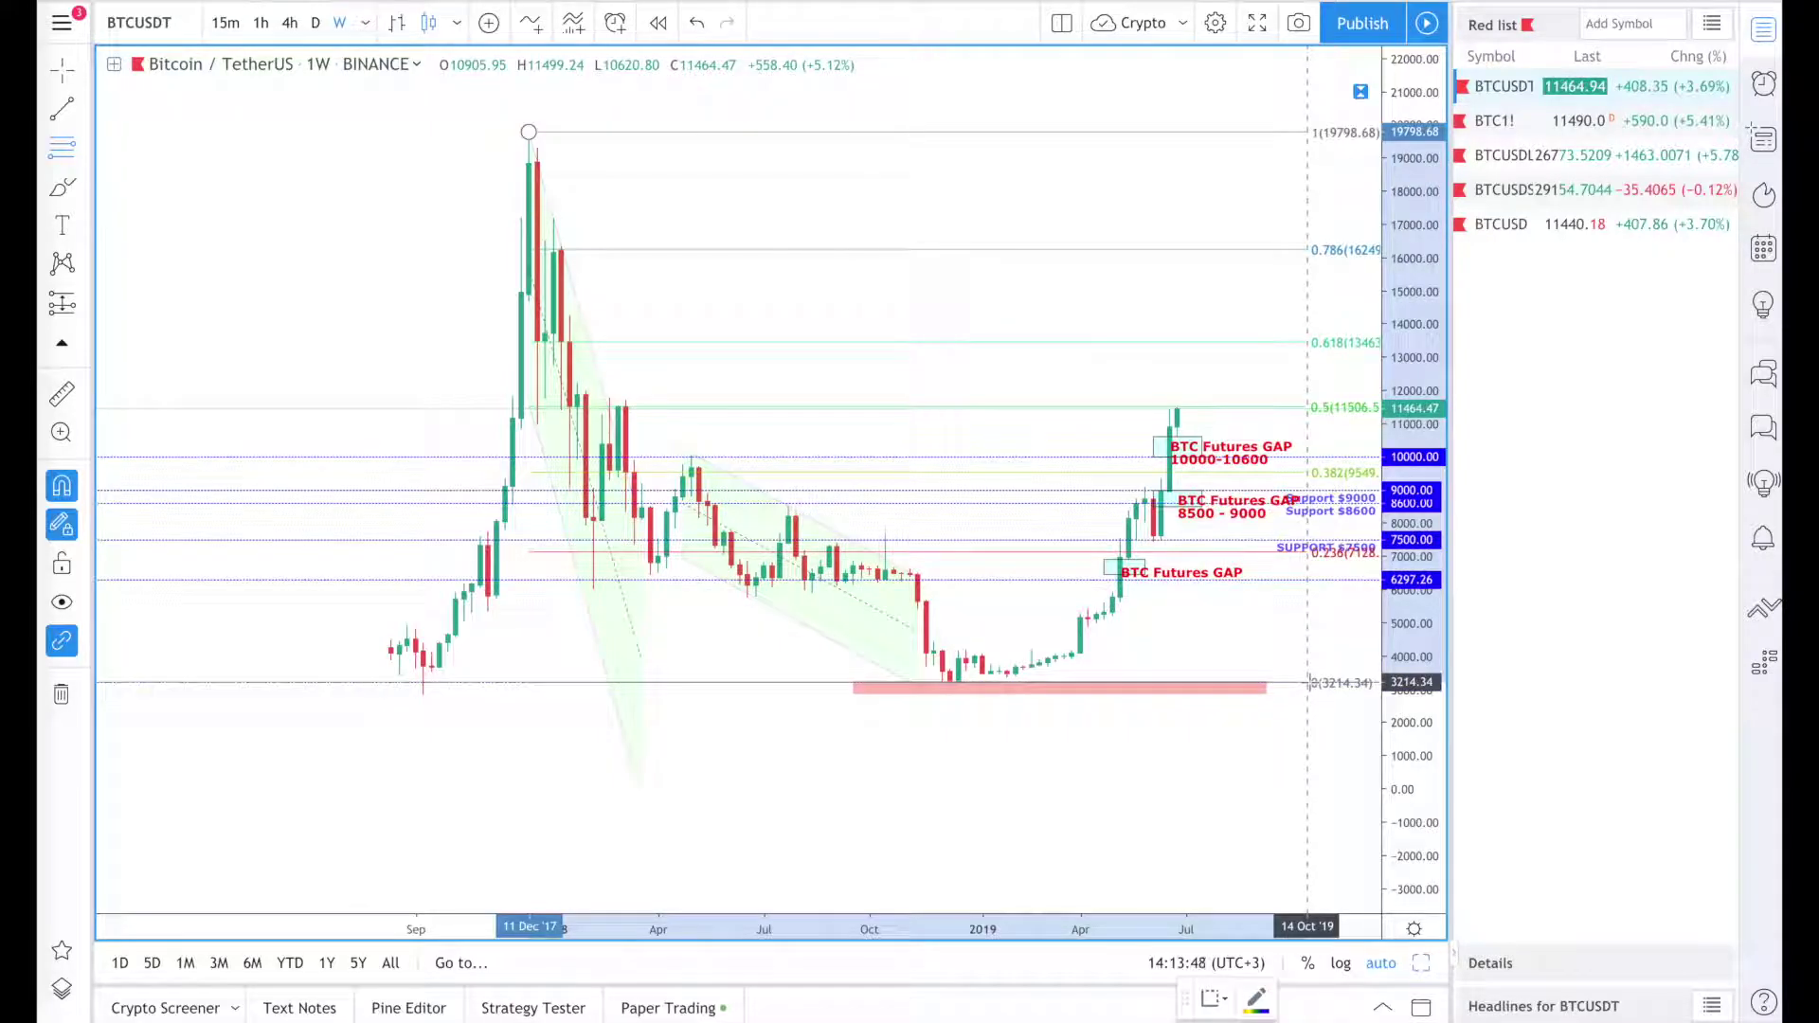
left_click(1308, 682)
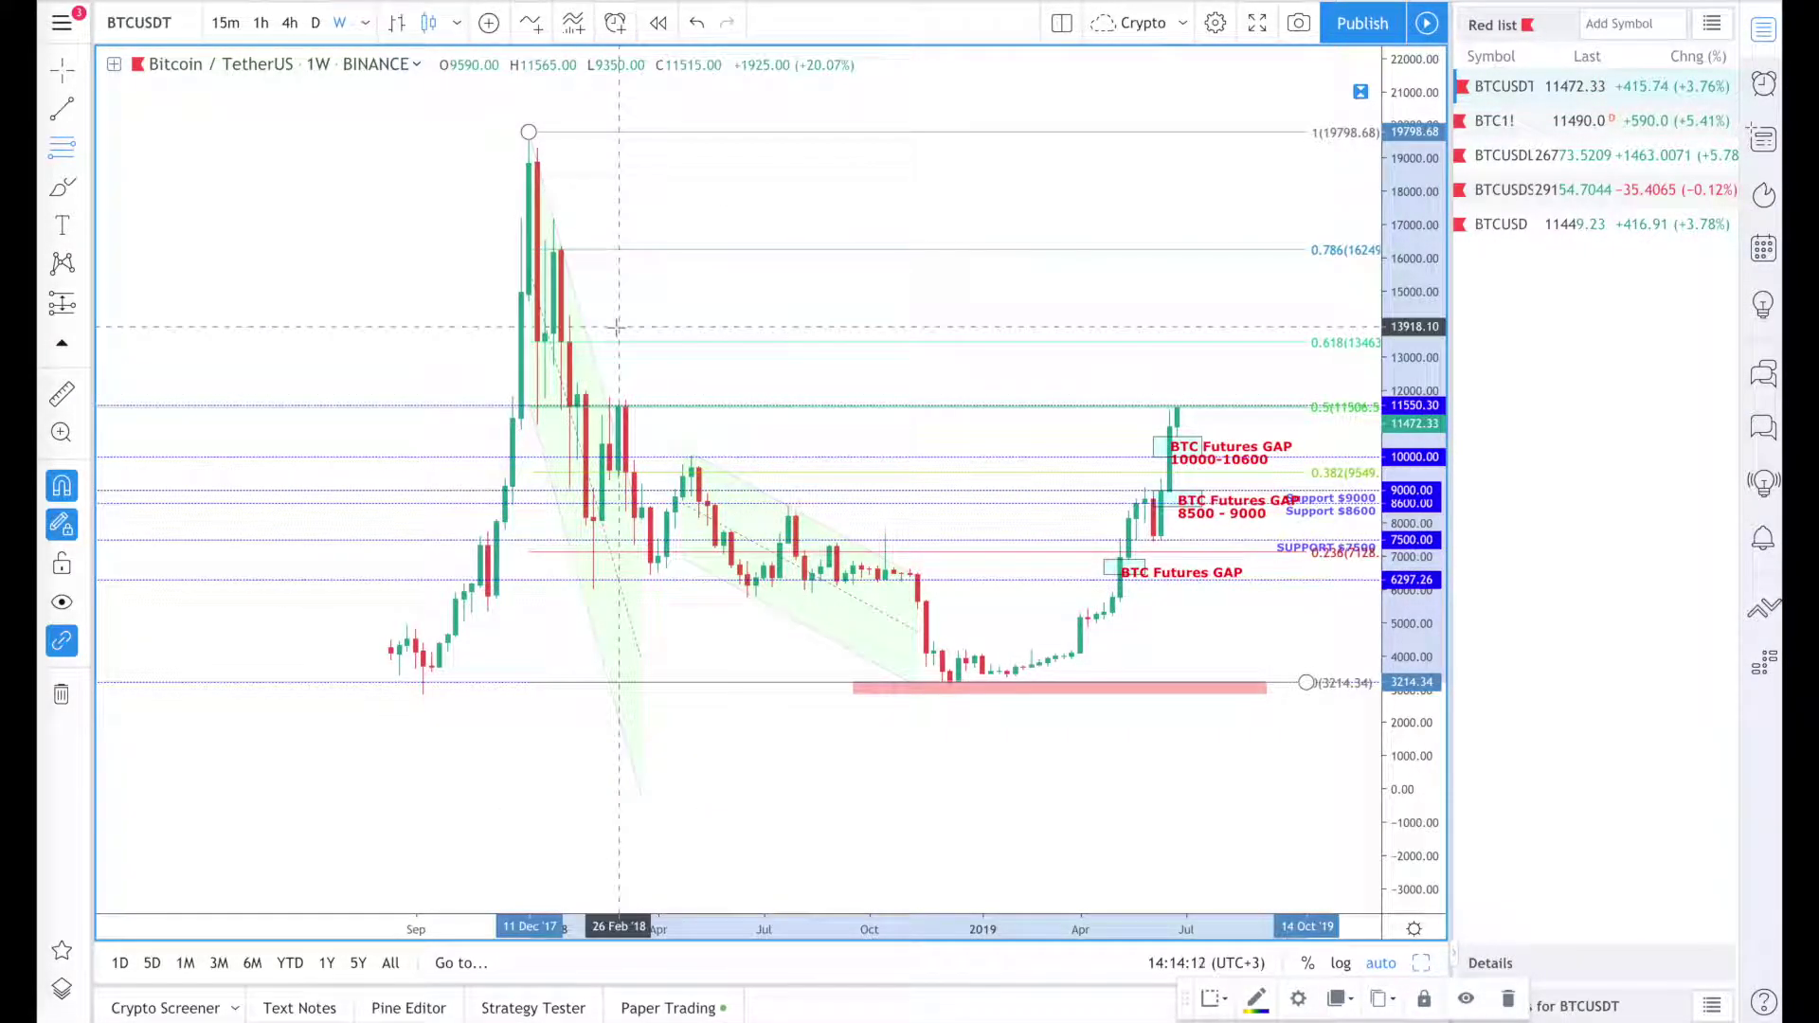
scroll(798, 353, "up", 1)
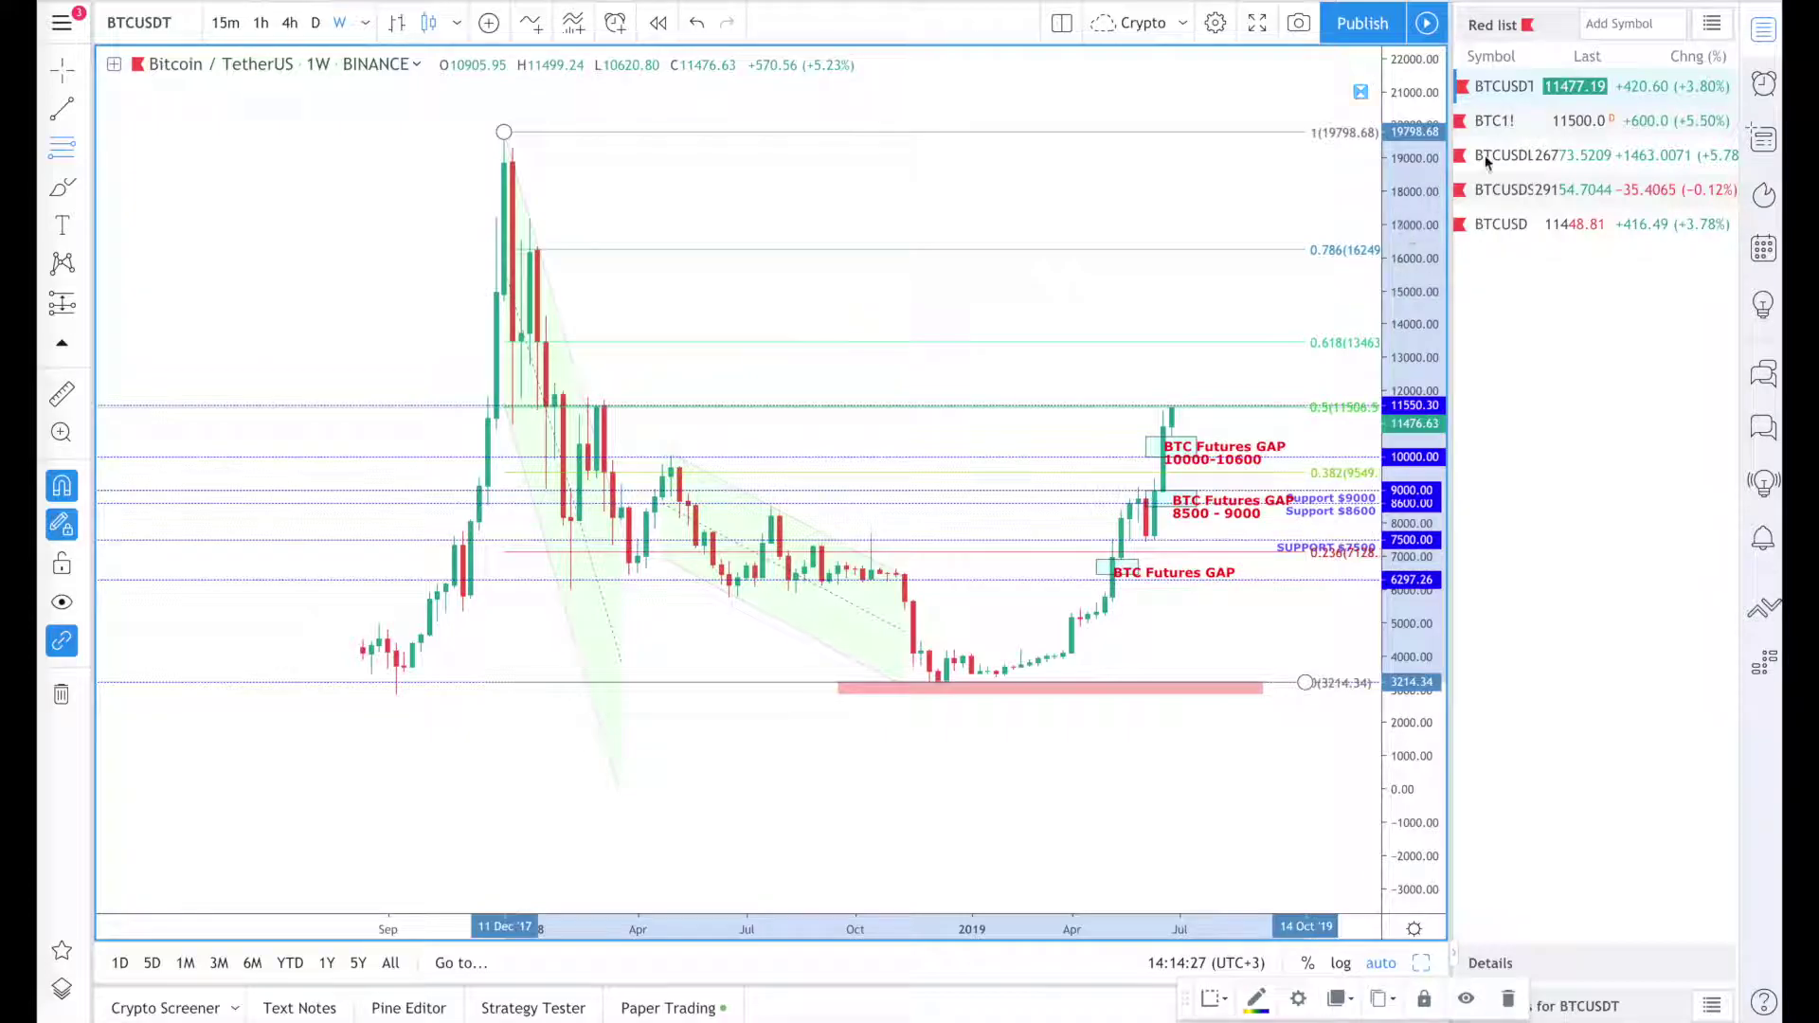
Step: Switch to the CME Bitcoin futures chart BTC1! on daily candles
left_click(1492, 123)
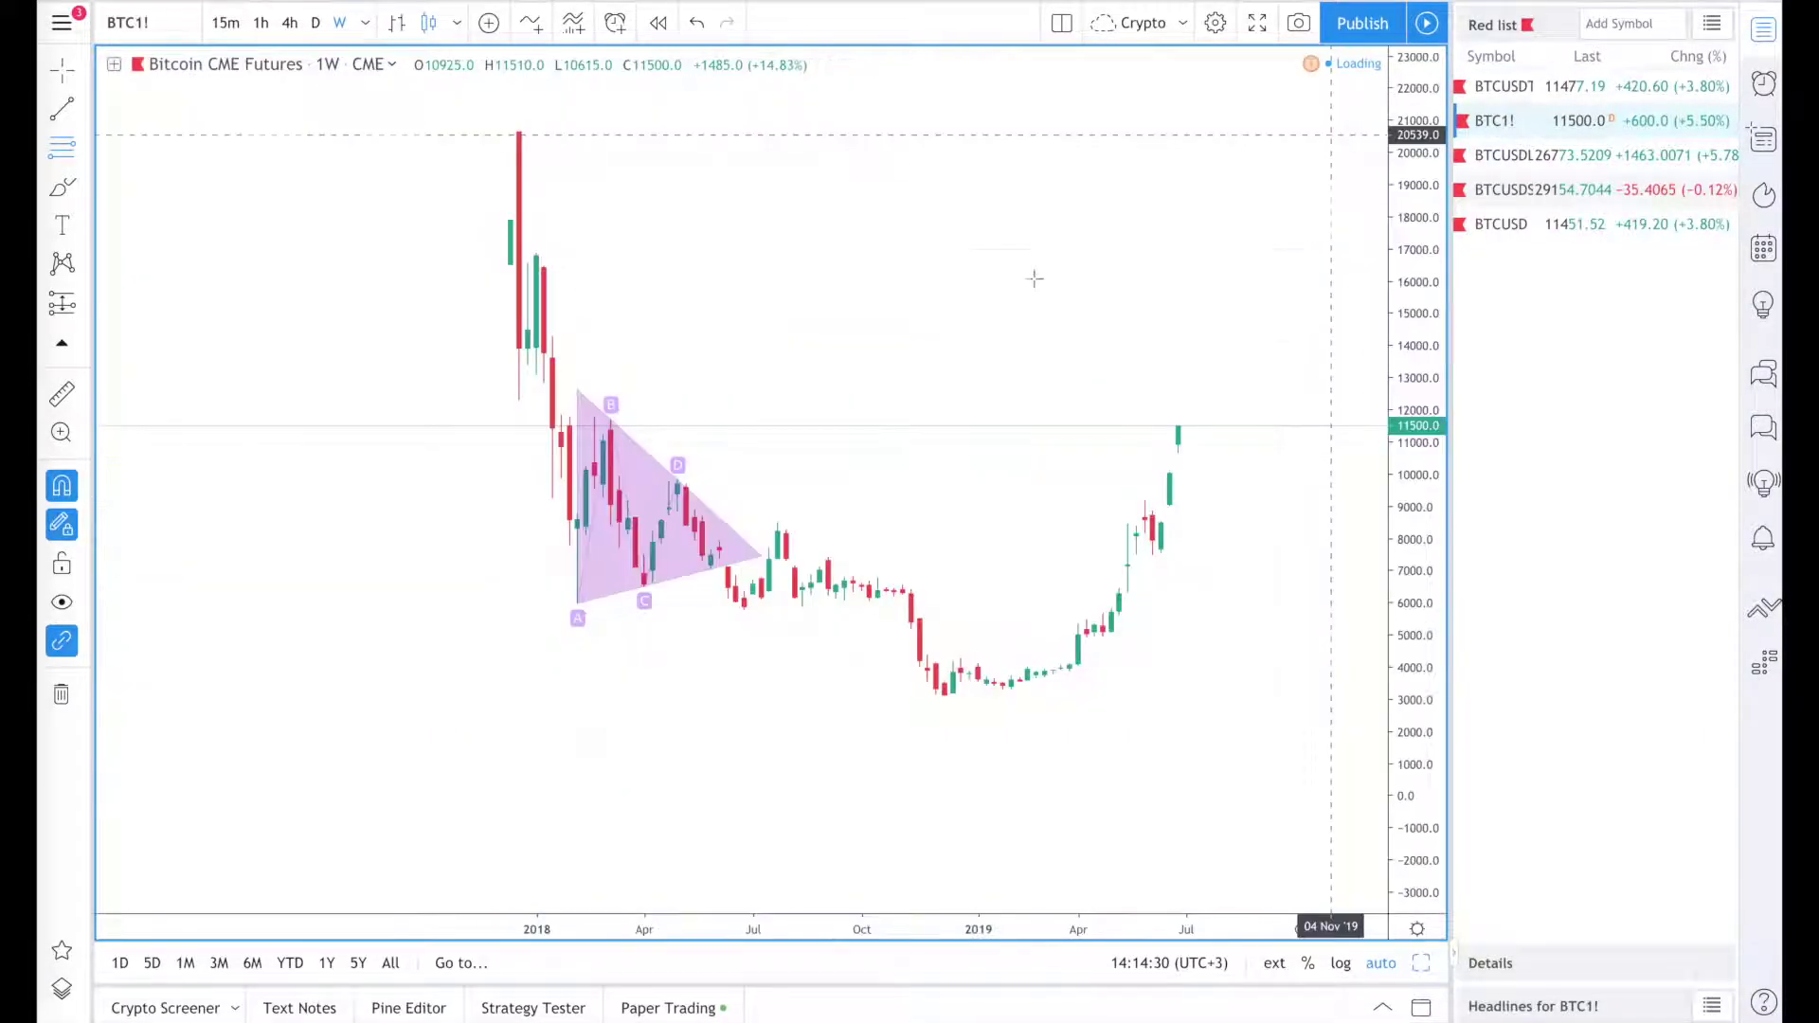
scroll(948, 378, "right", 10)
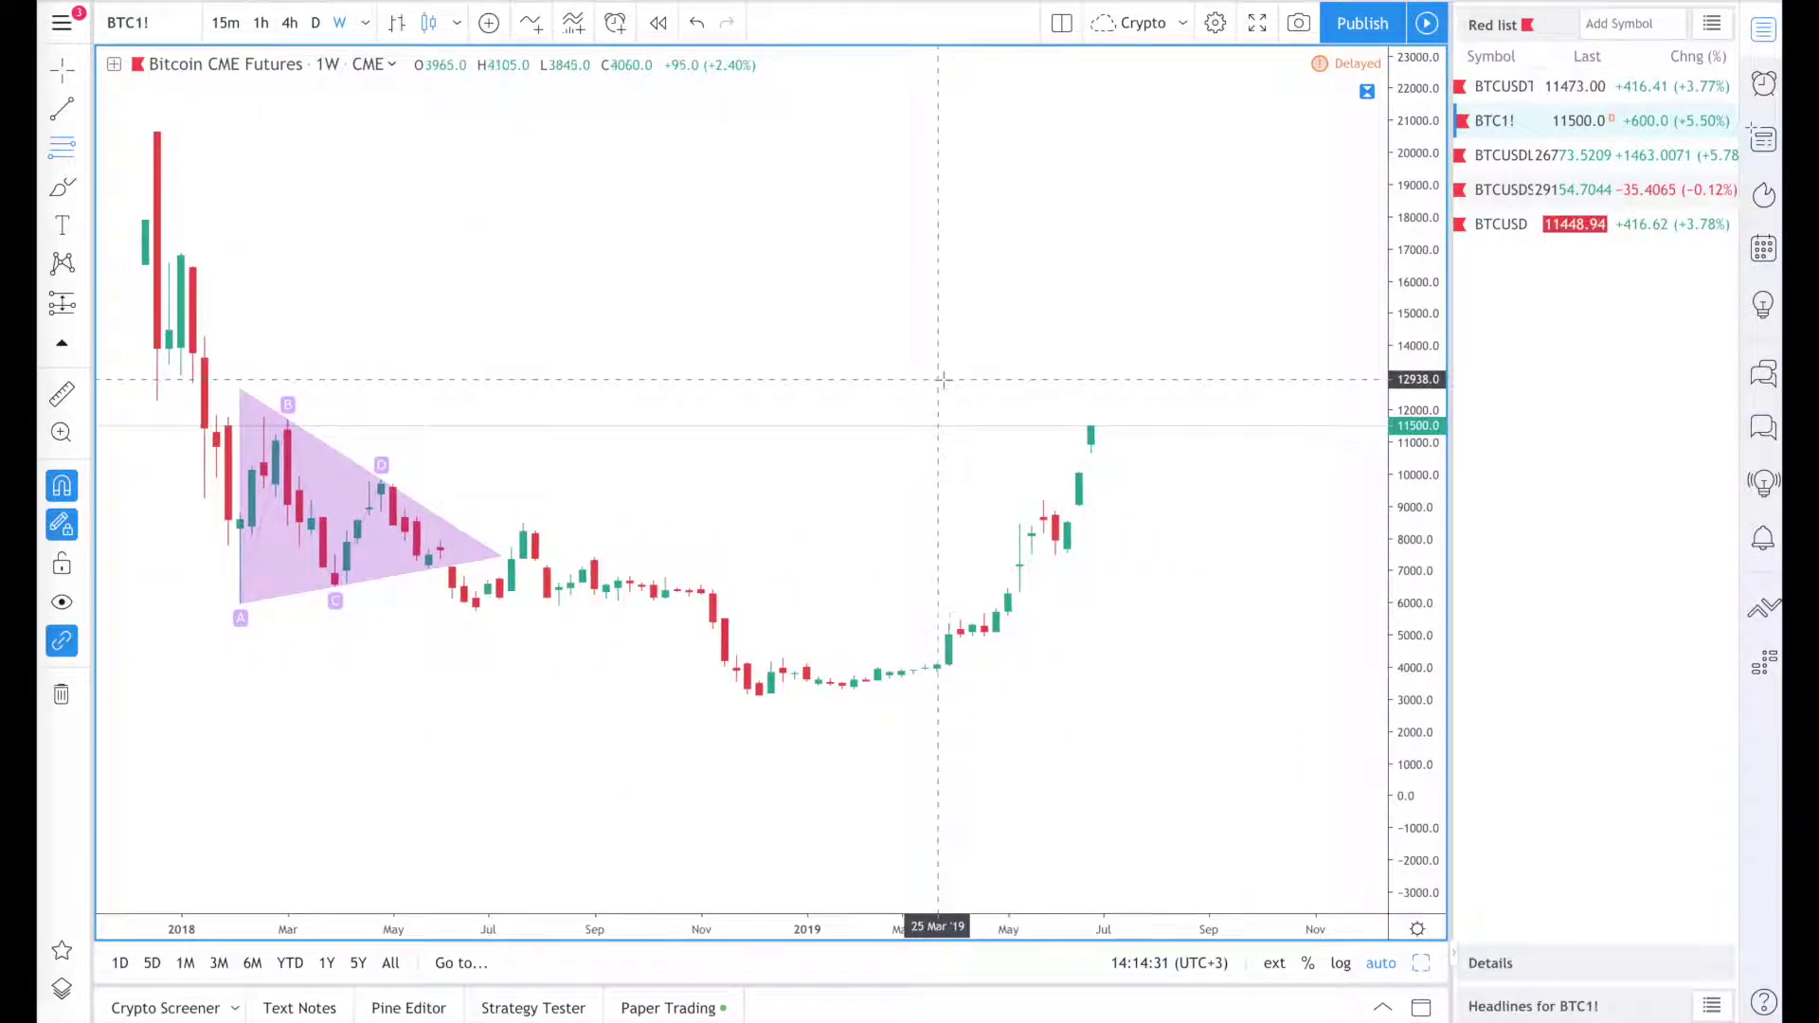
left_click(316, 22)
Step: Zoom and pan around the early-2018 triangle pattern, then return to BTCUSDT
scroll(1023, 392, "down", 5)
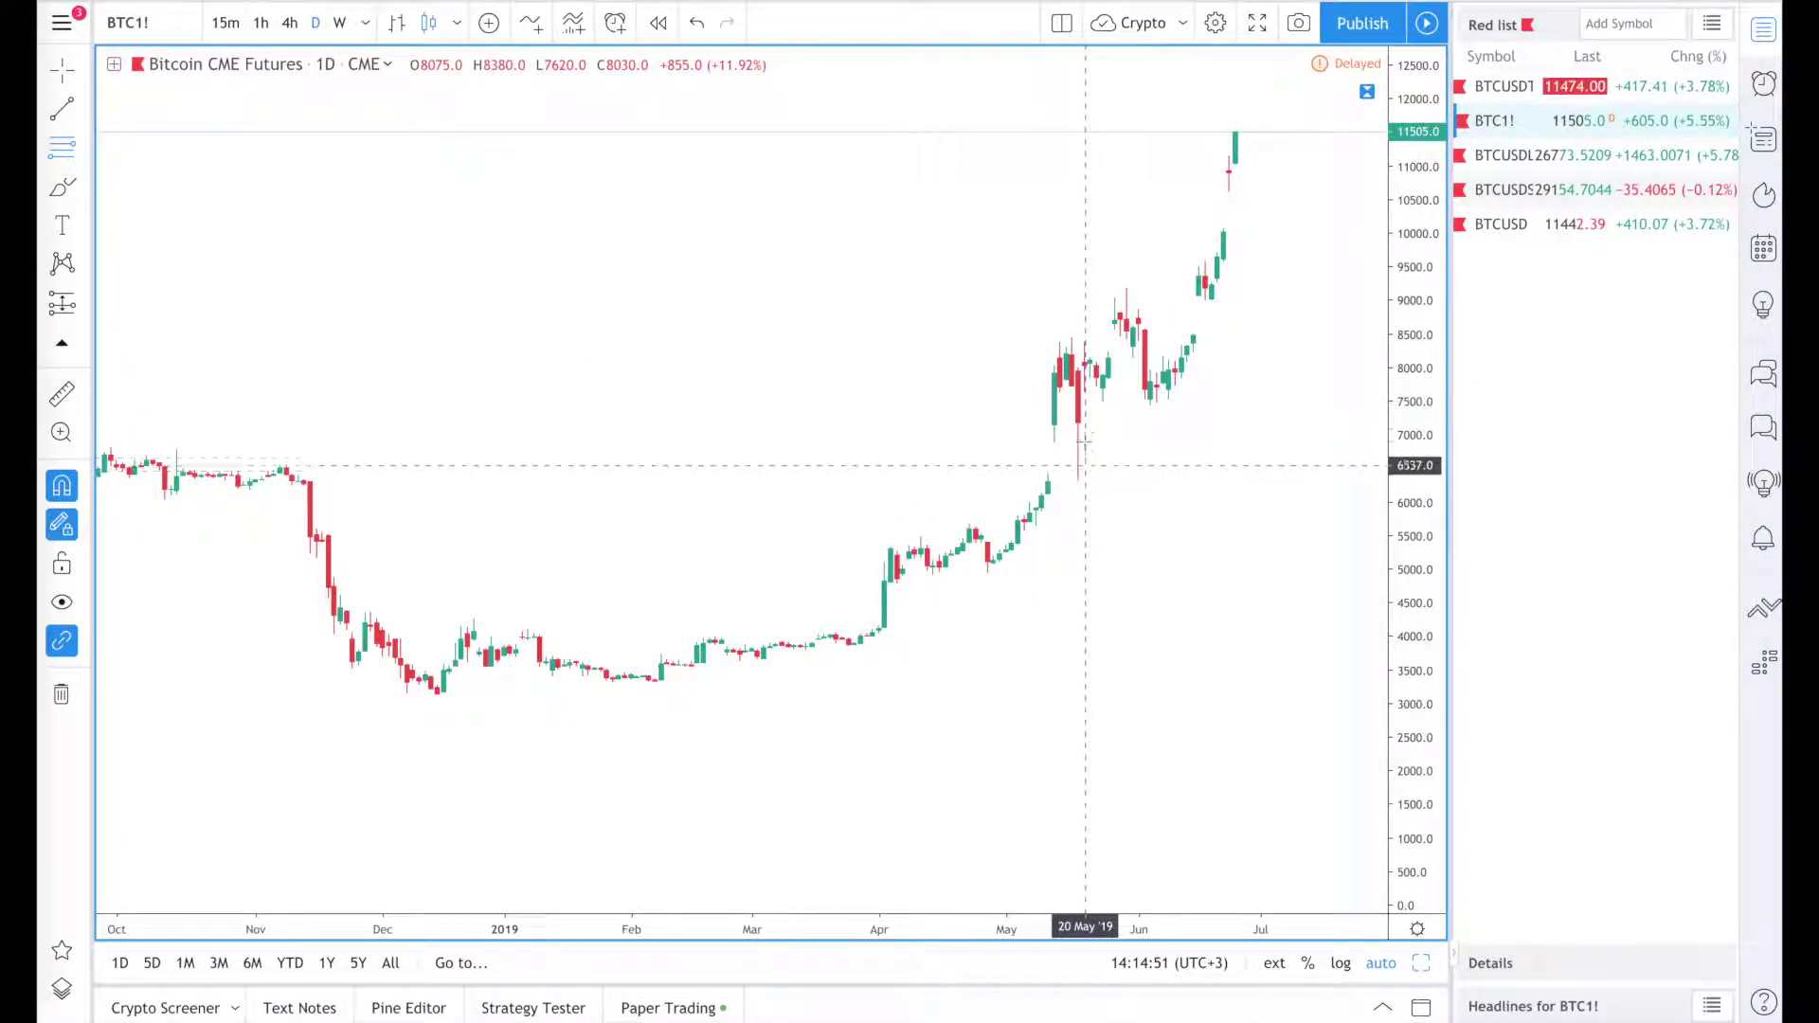
scroll(1104, 373, "up", 2)
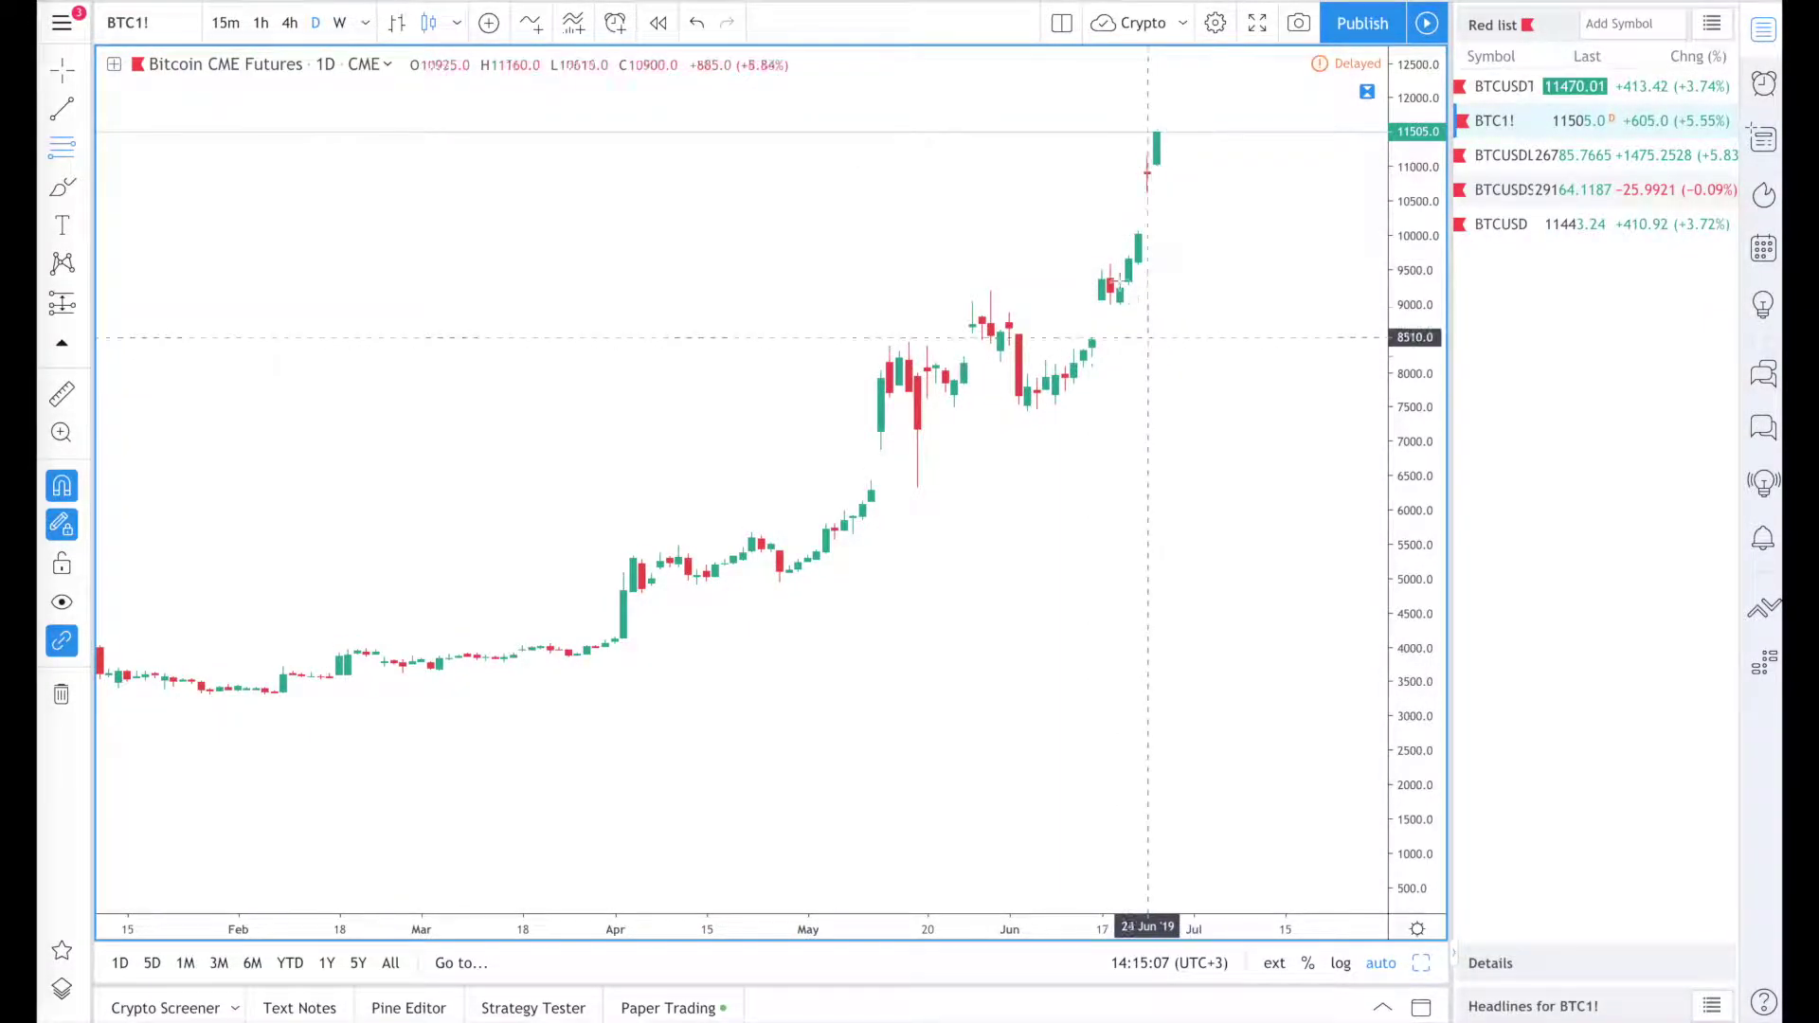
scroll(1109, 310, "down", 3)
scroll(1108, 310, "down", 3)
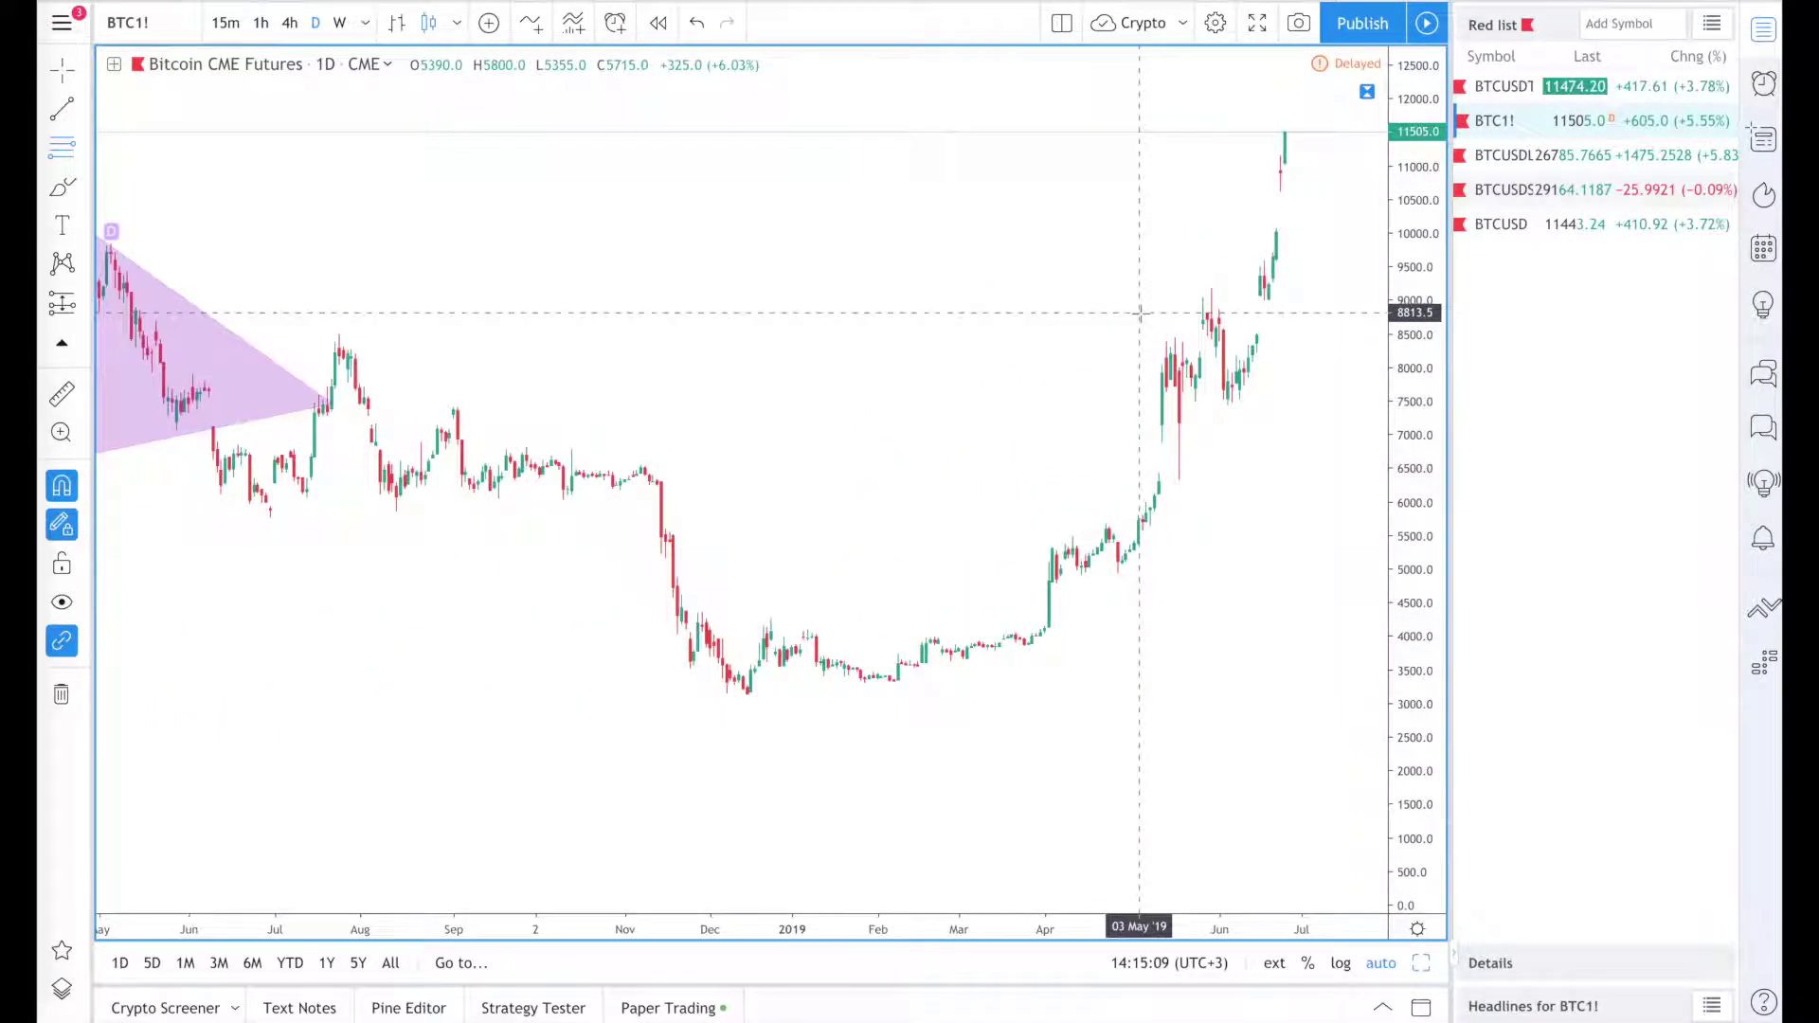
left_click_drag(741, 374, 946, 405)
left_click_drag(616, 393, 1118, 394)
scroll(753, 451, "up", 5)
left_click_drag(557, 360, 999, 360)
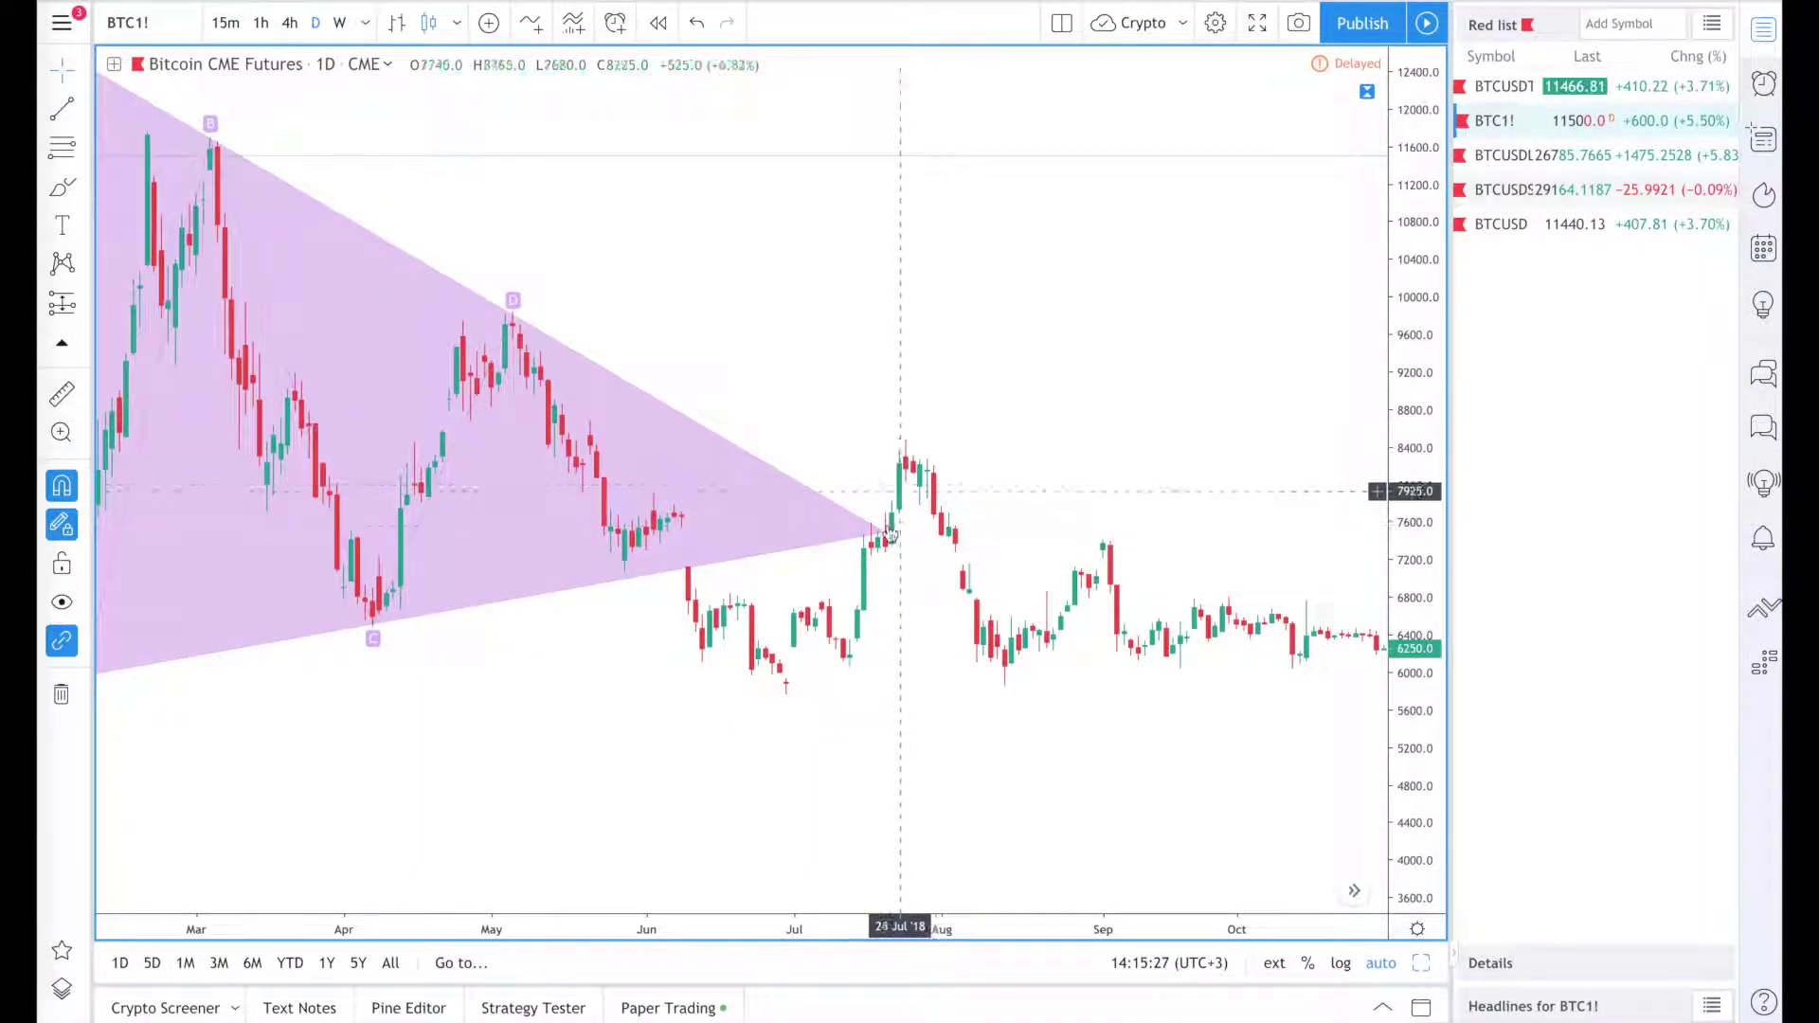
scroll(1019, 499, "right", 5)
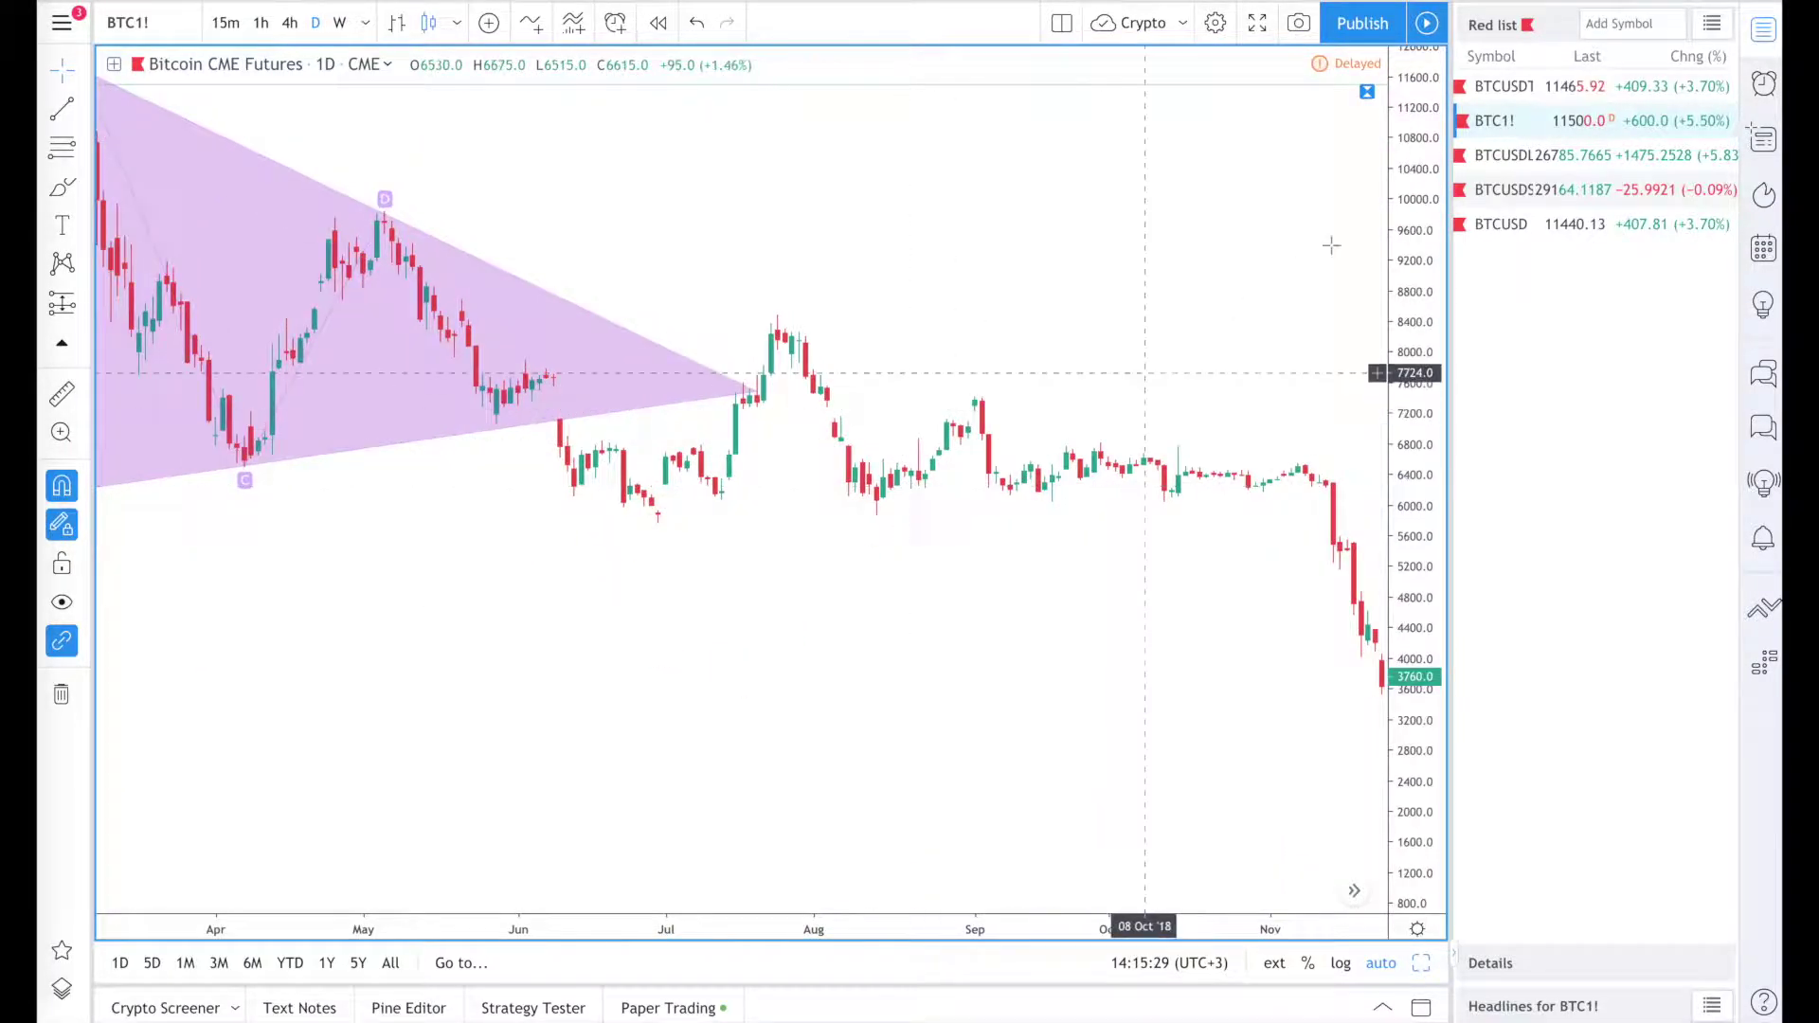
left_click(1505, 86)
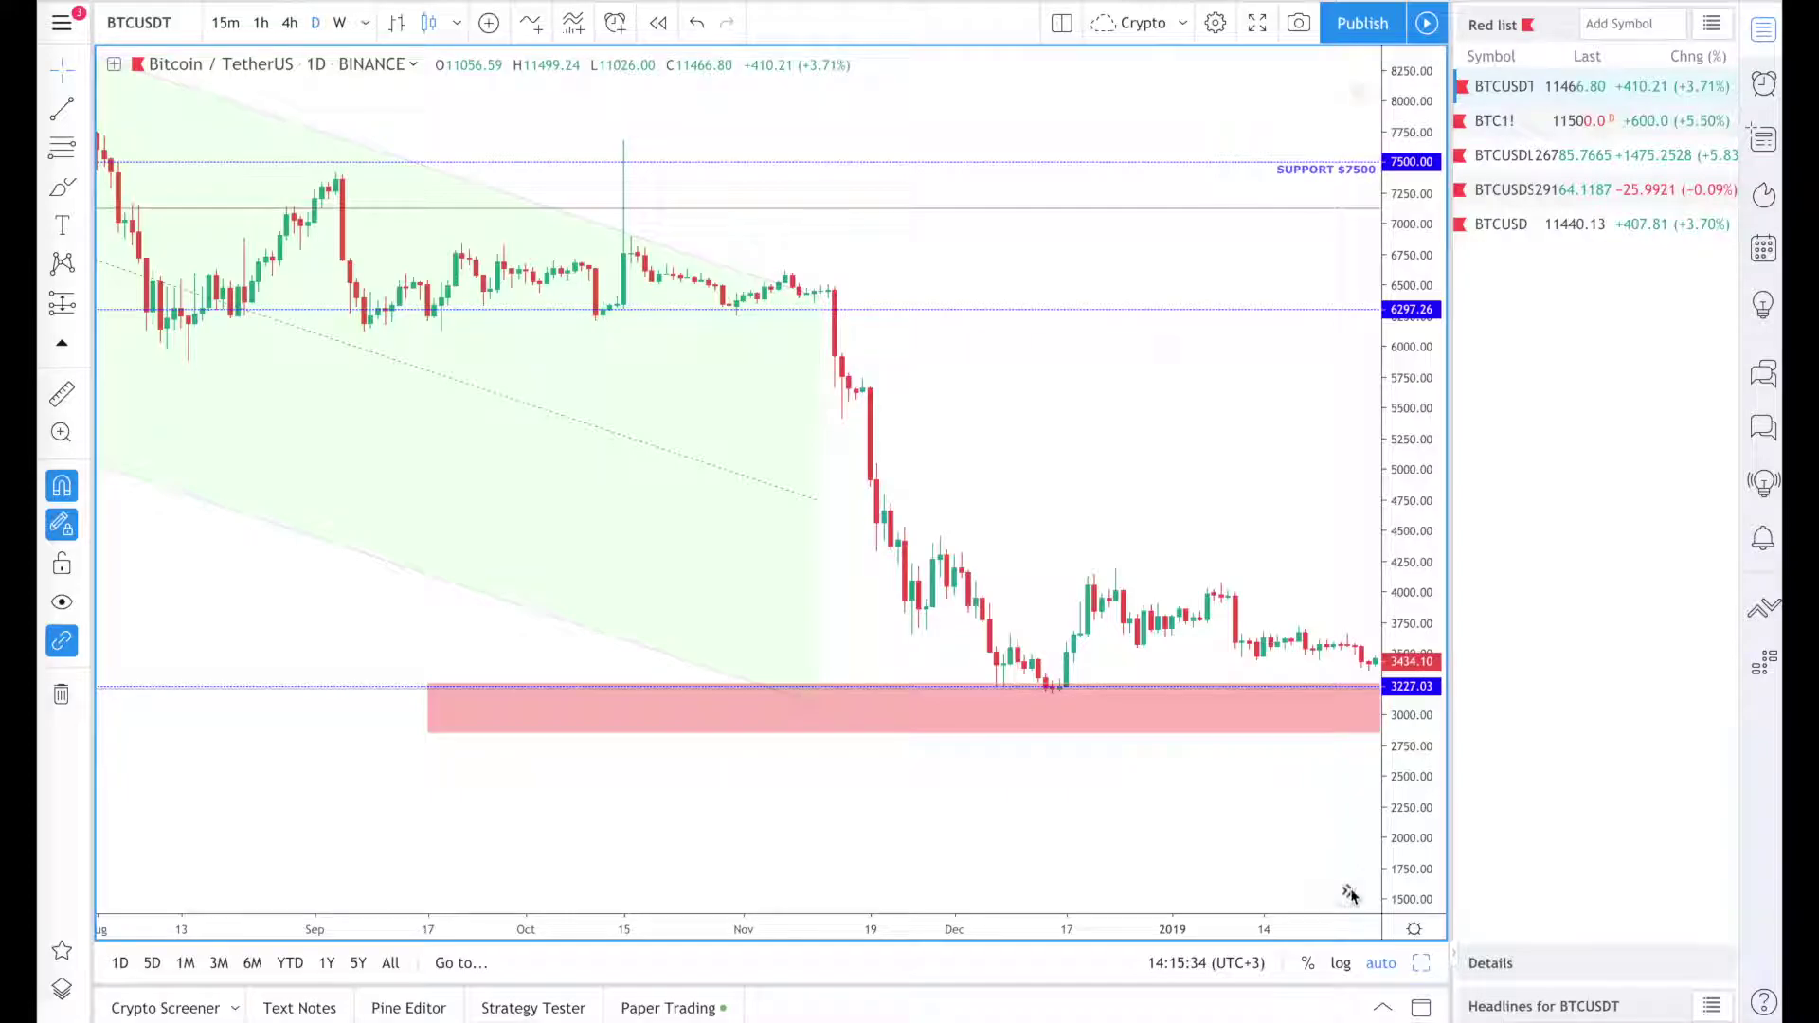
Step: Pan the daily BTCUSDT chart to Mar–Jul 2019 to reveal the futures-gap boxes
scroll(1344, 848, "right", 5)
scroll(1169, 604, "right", 5)
left_click_drag(1168, 604, 957, 550)
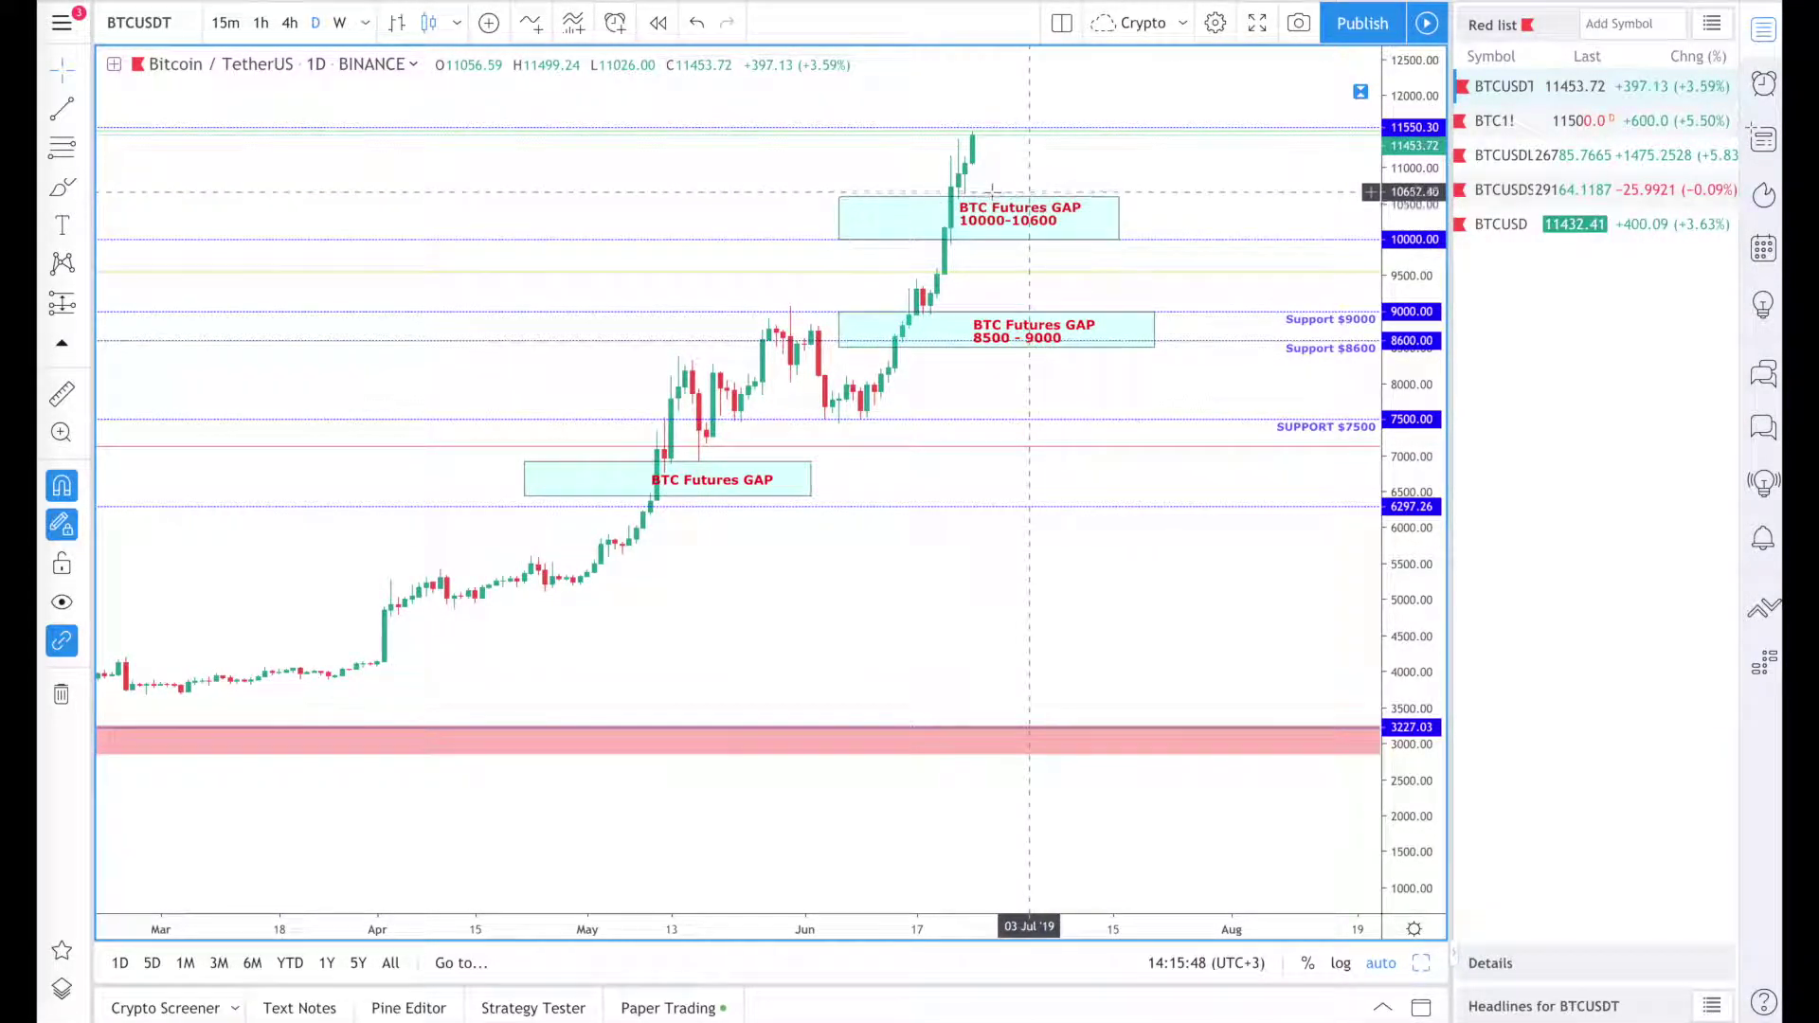
Step: Select the 10000–10600 and lowest Futures GAP boxes, then expand the indicator list
left_click(1033, 210)
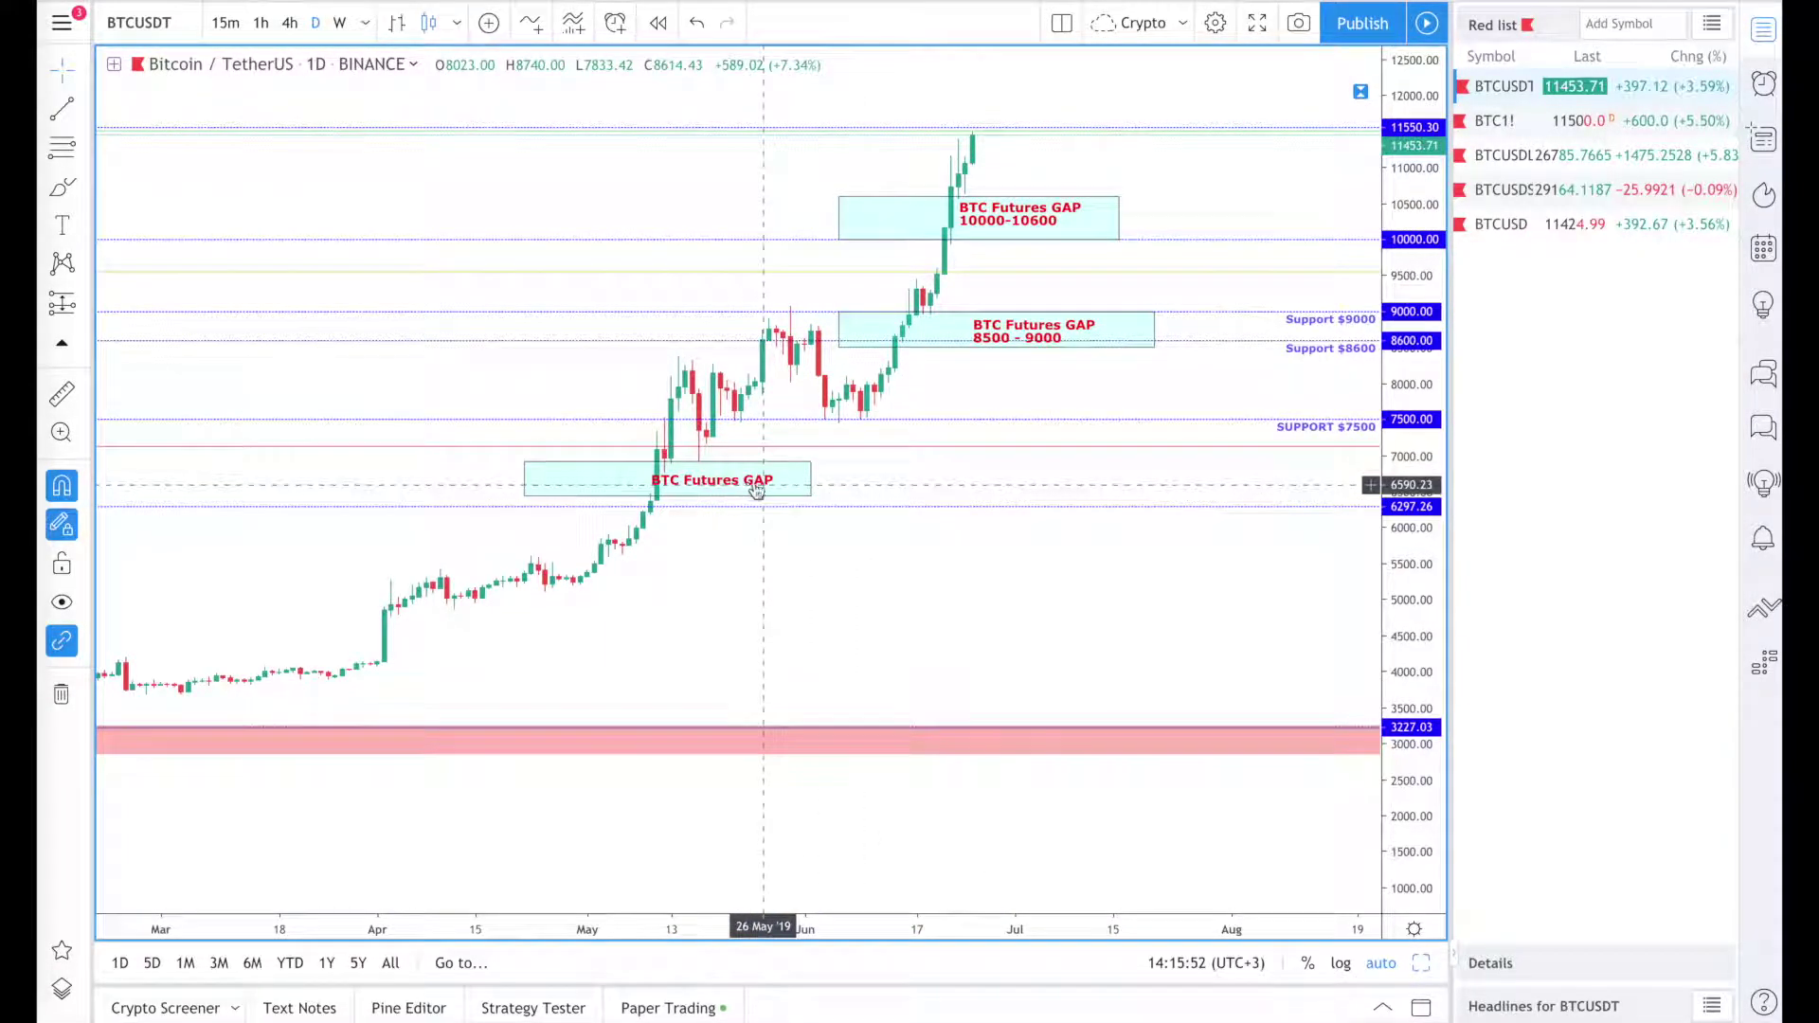
left_click(654, 493)
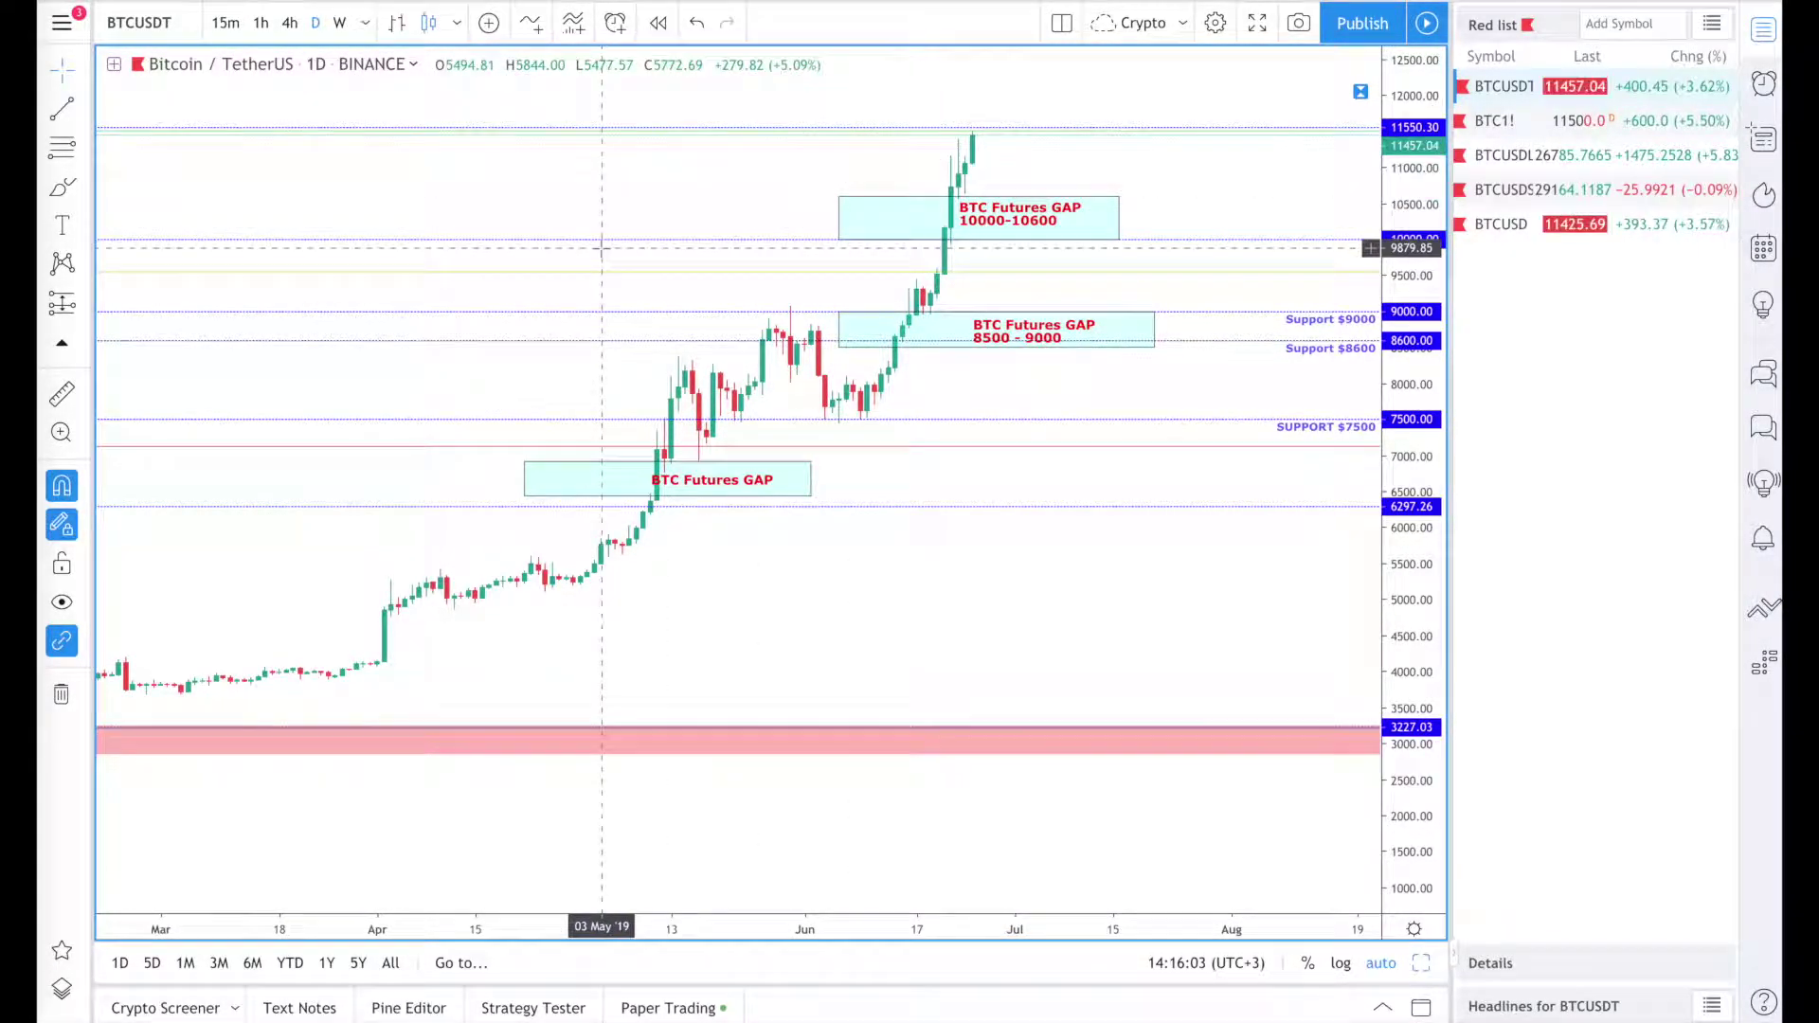
left_click(113, 63)
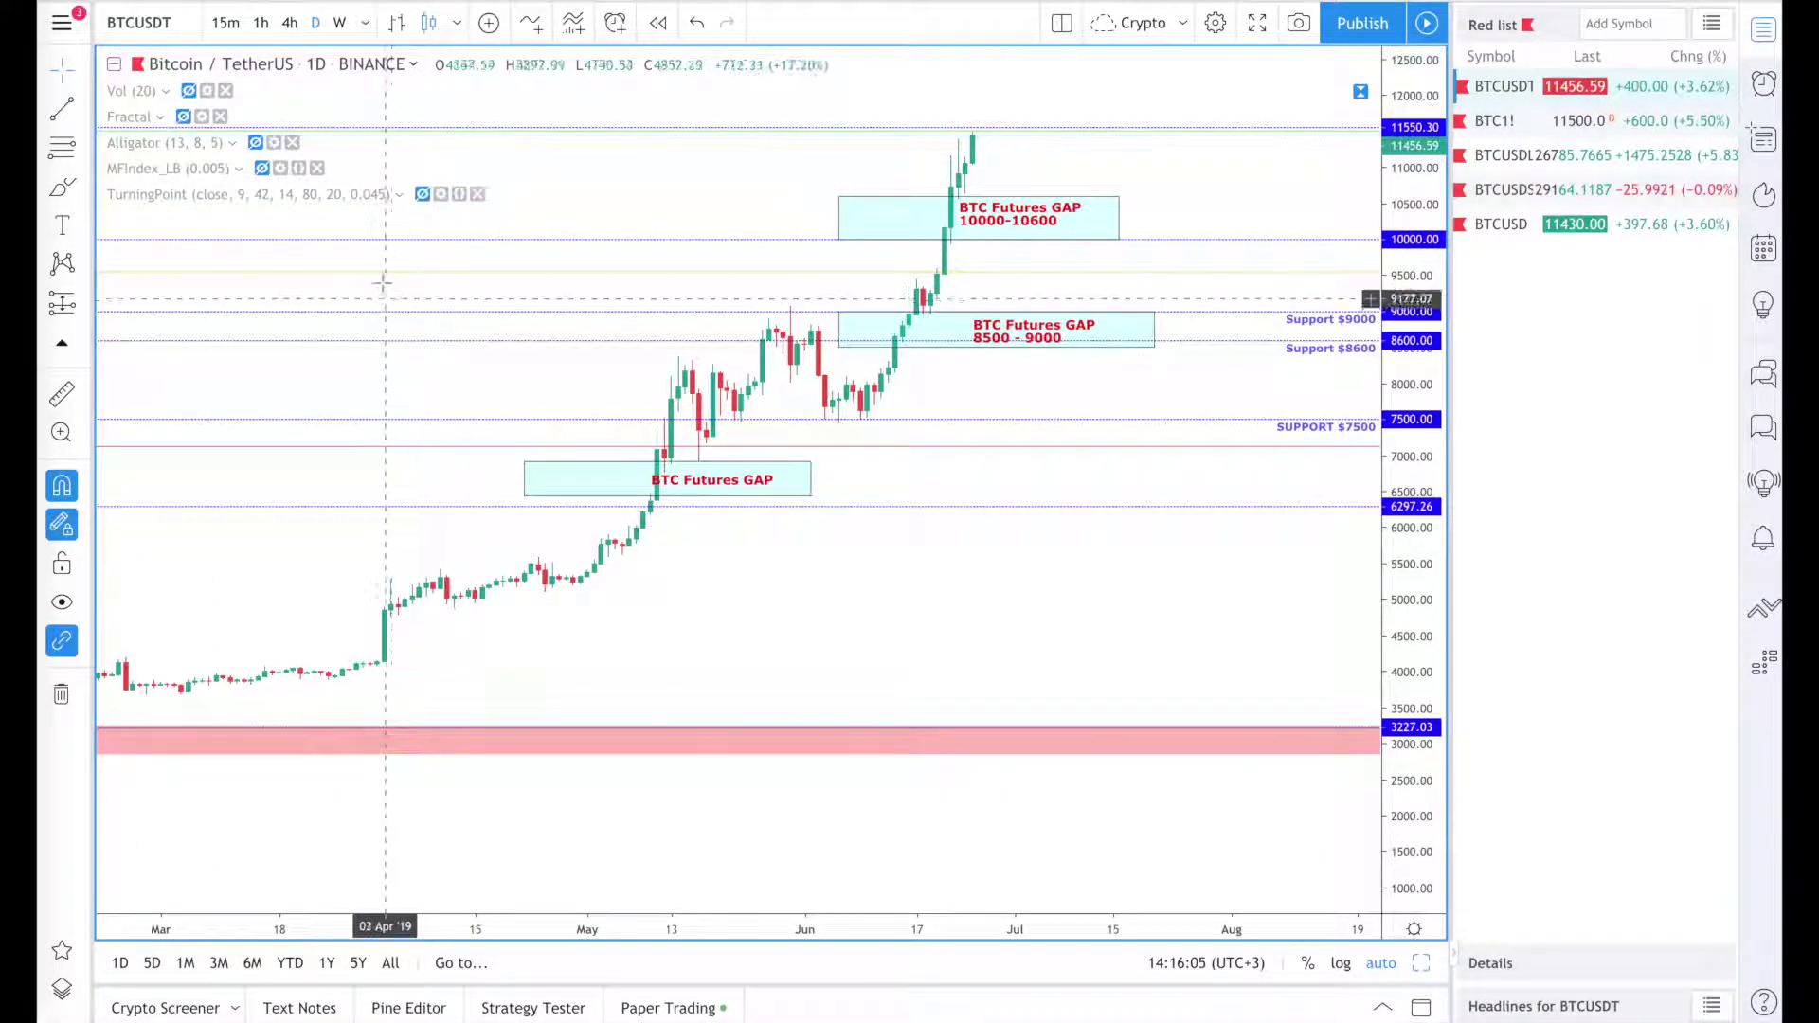
Step: Make the TurningPoint indicator visible and rescale the price axis to a wider range
left_click(422, 194)
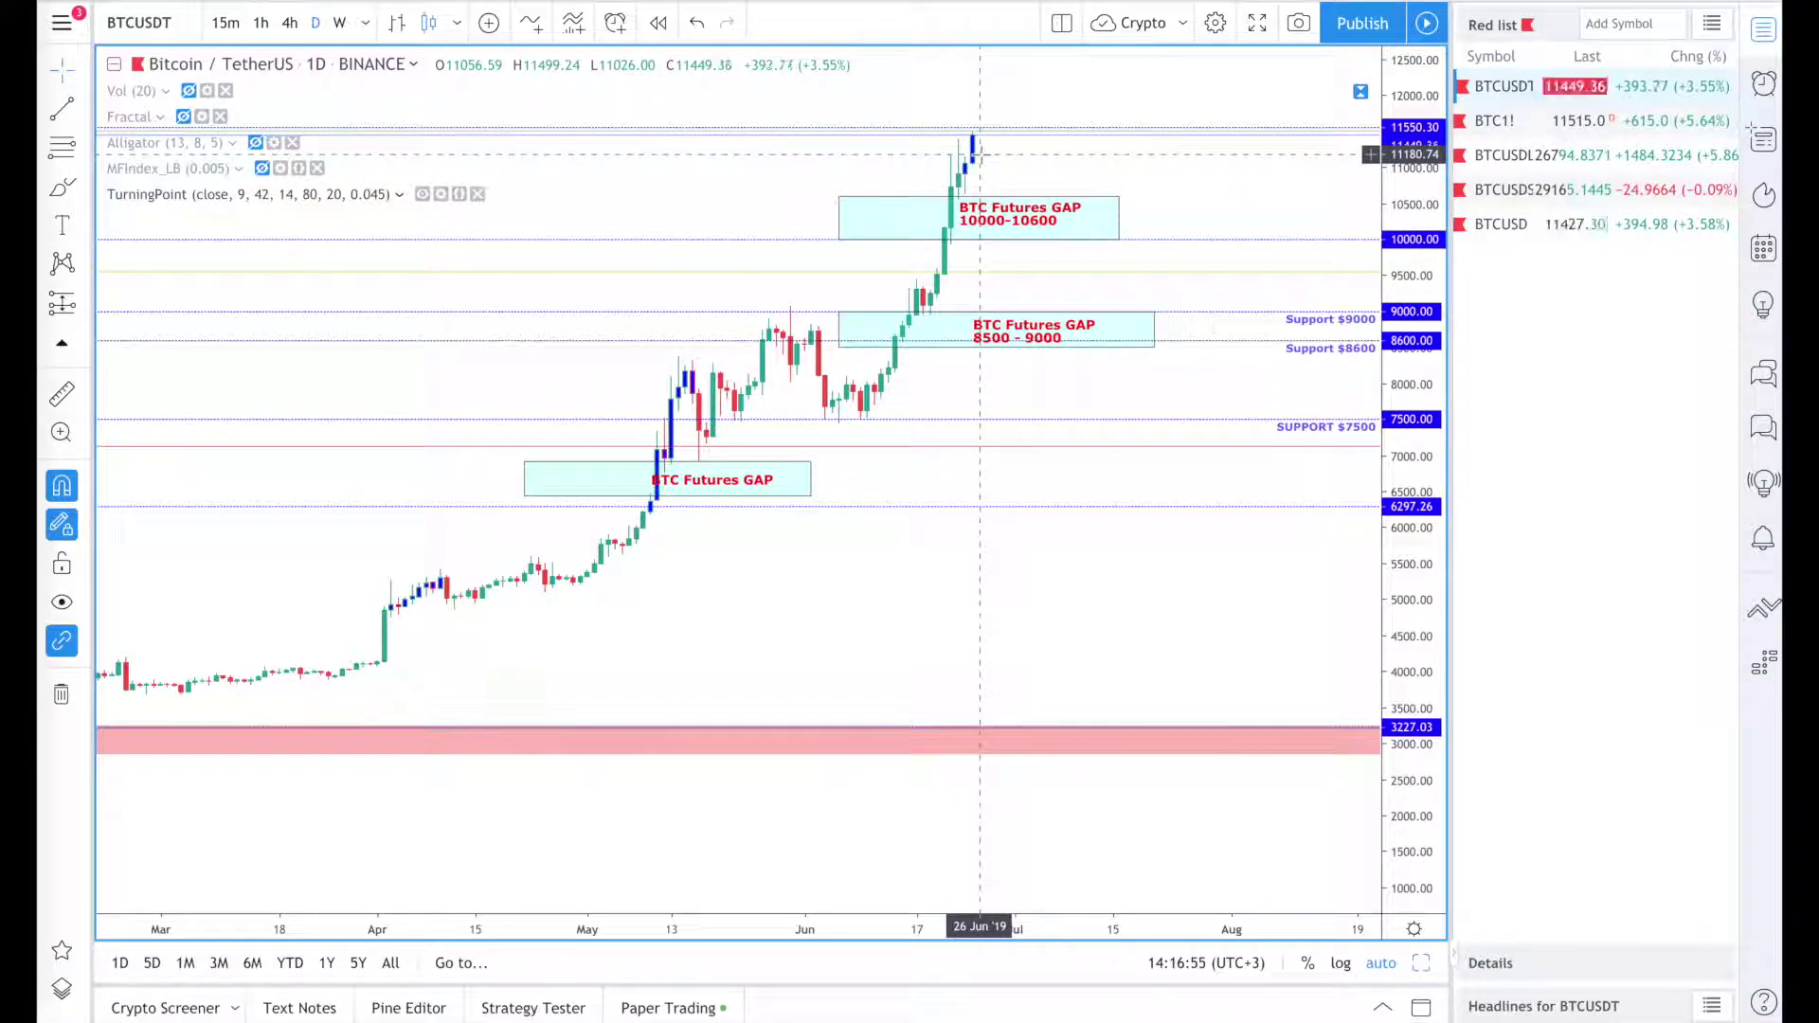
scroll(1031, 168, "down", 2)
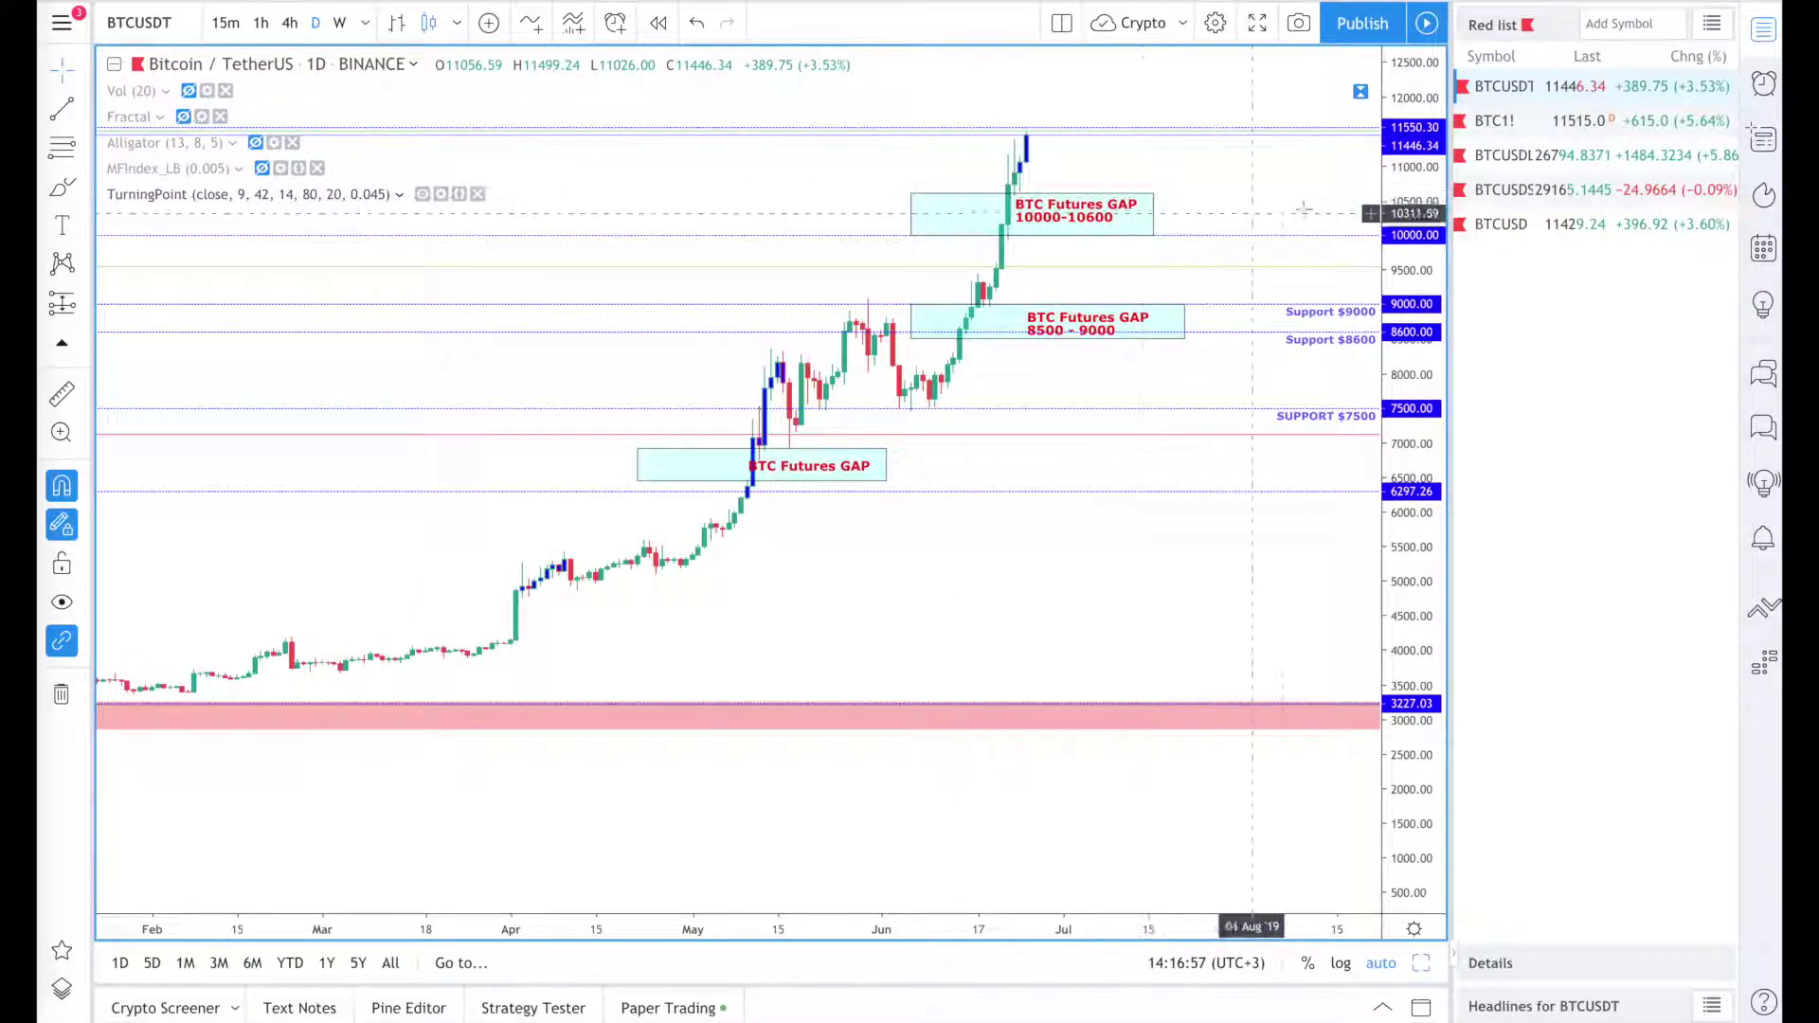
left_click_drag(1409, 232, 1407, 272)
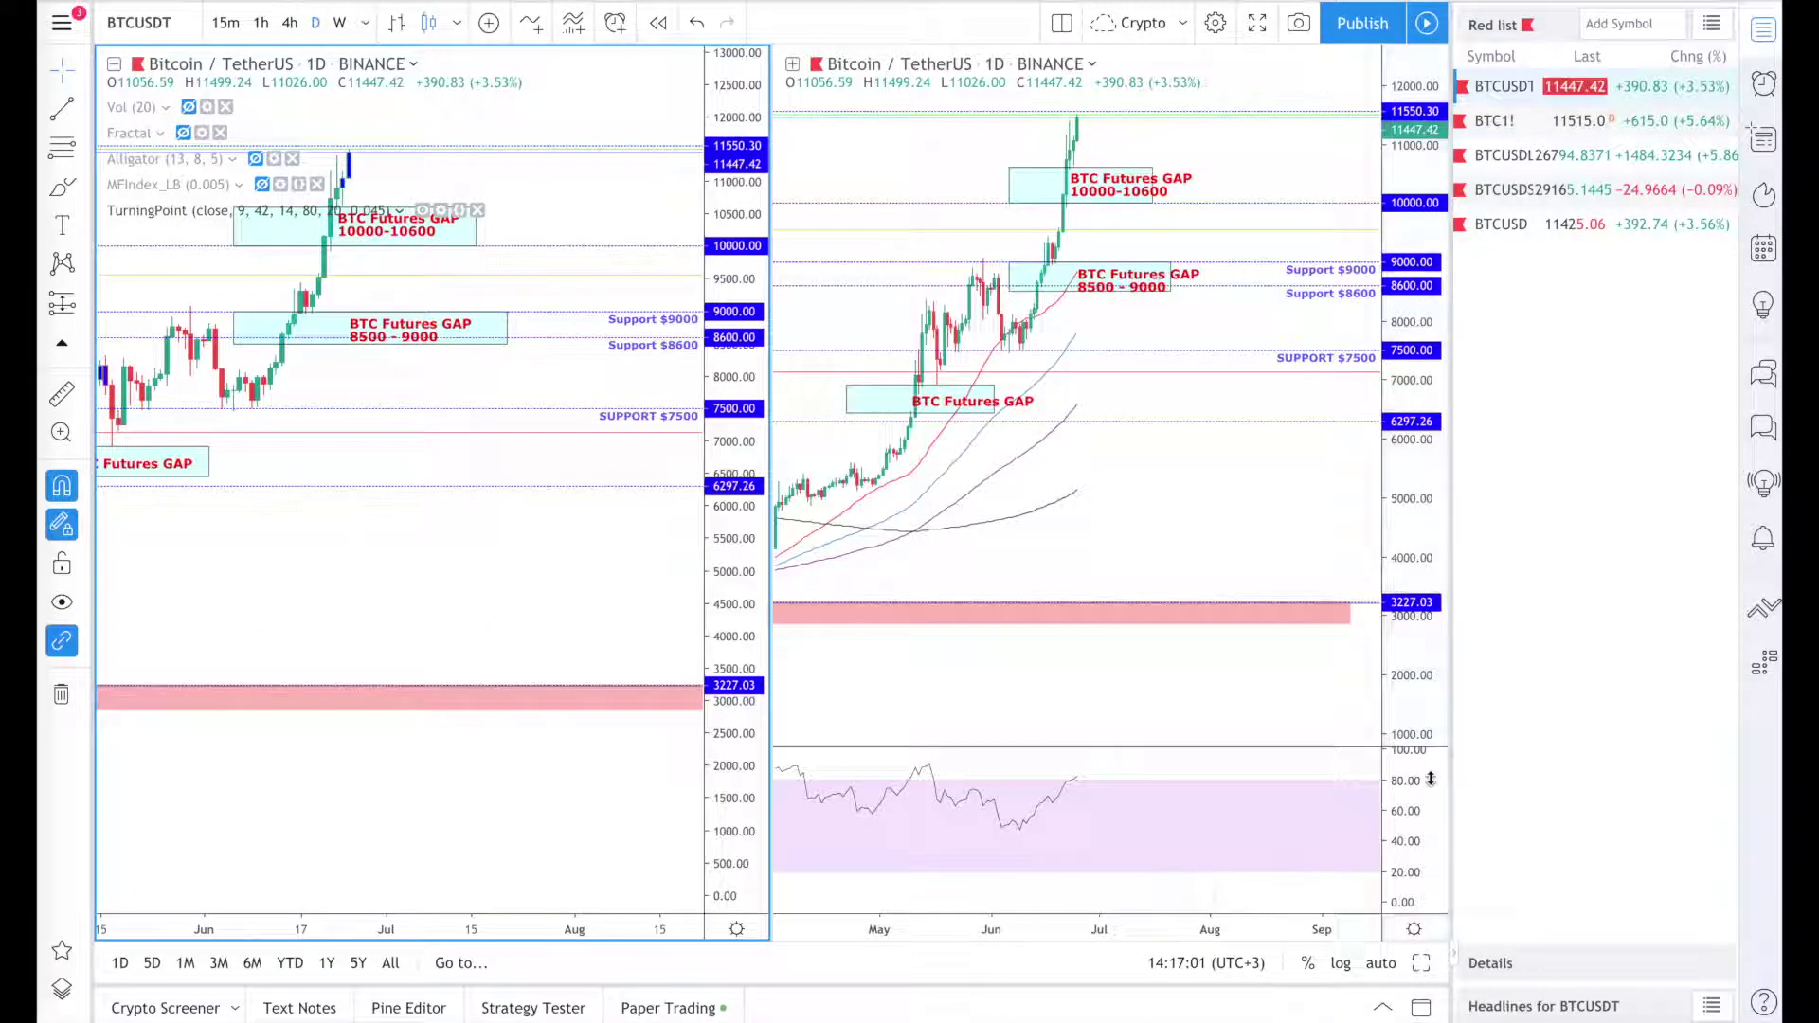
Step: Activate the chart with the RSI pane and switch to a single-chart layout
left_click(1408, 566)
key("alt+Return")
scroll(1193, 485, "up", 2)
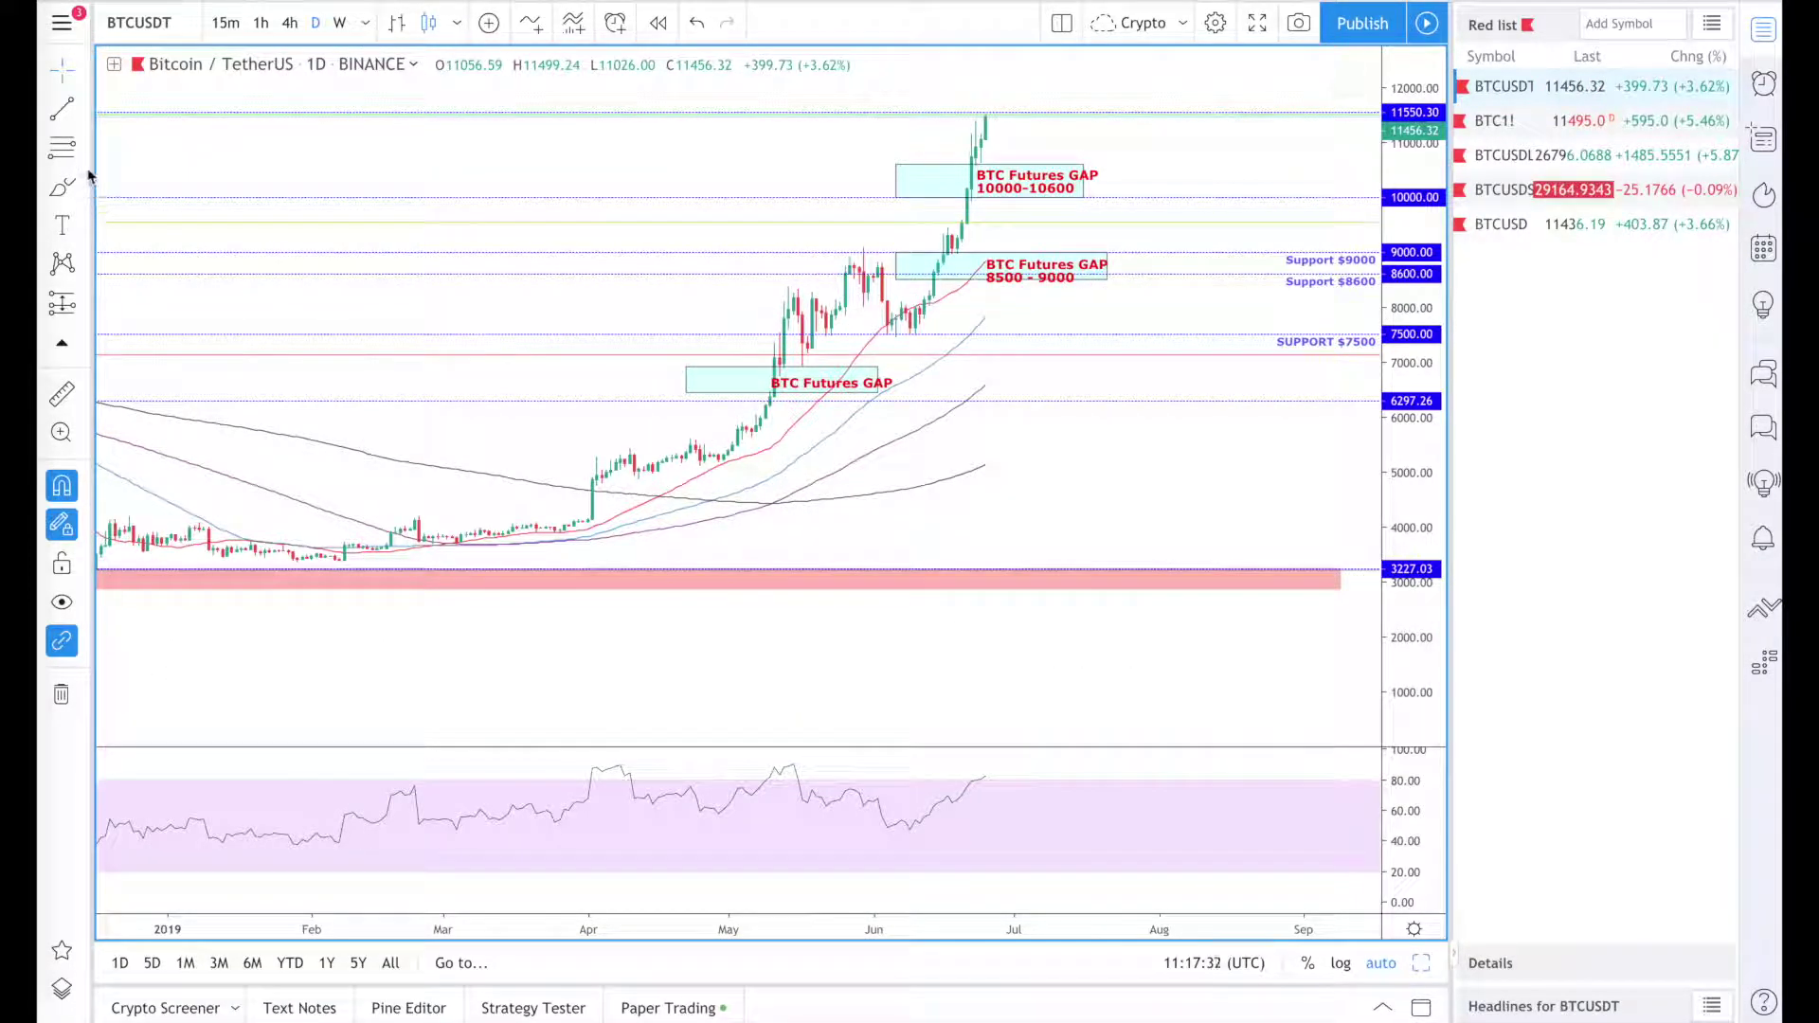
Step: Draw divergence arrows: rising across the price highs, falling from the mid-May RSI peak
left_click(88, 112)
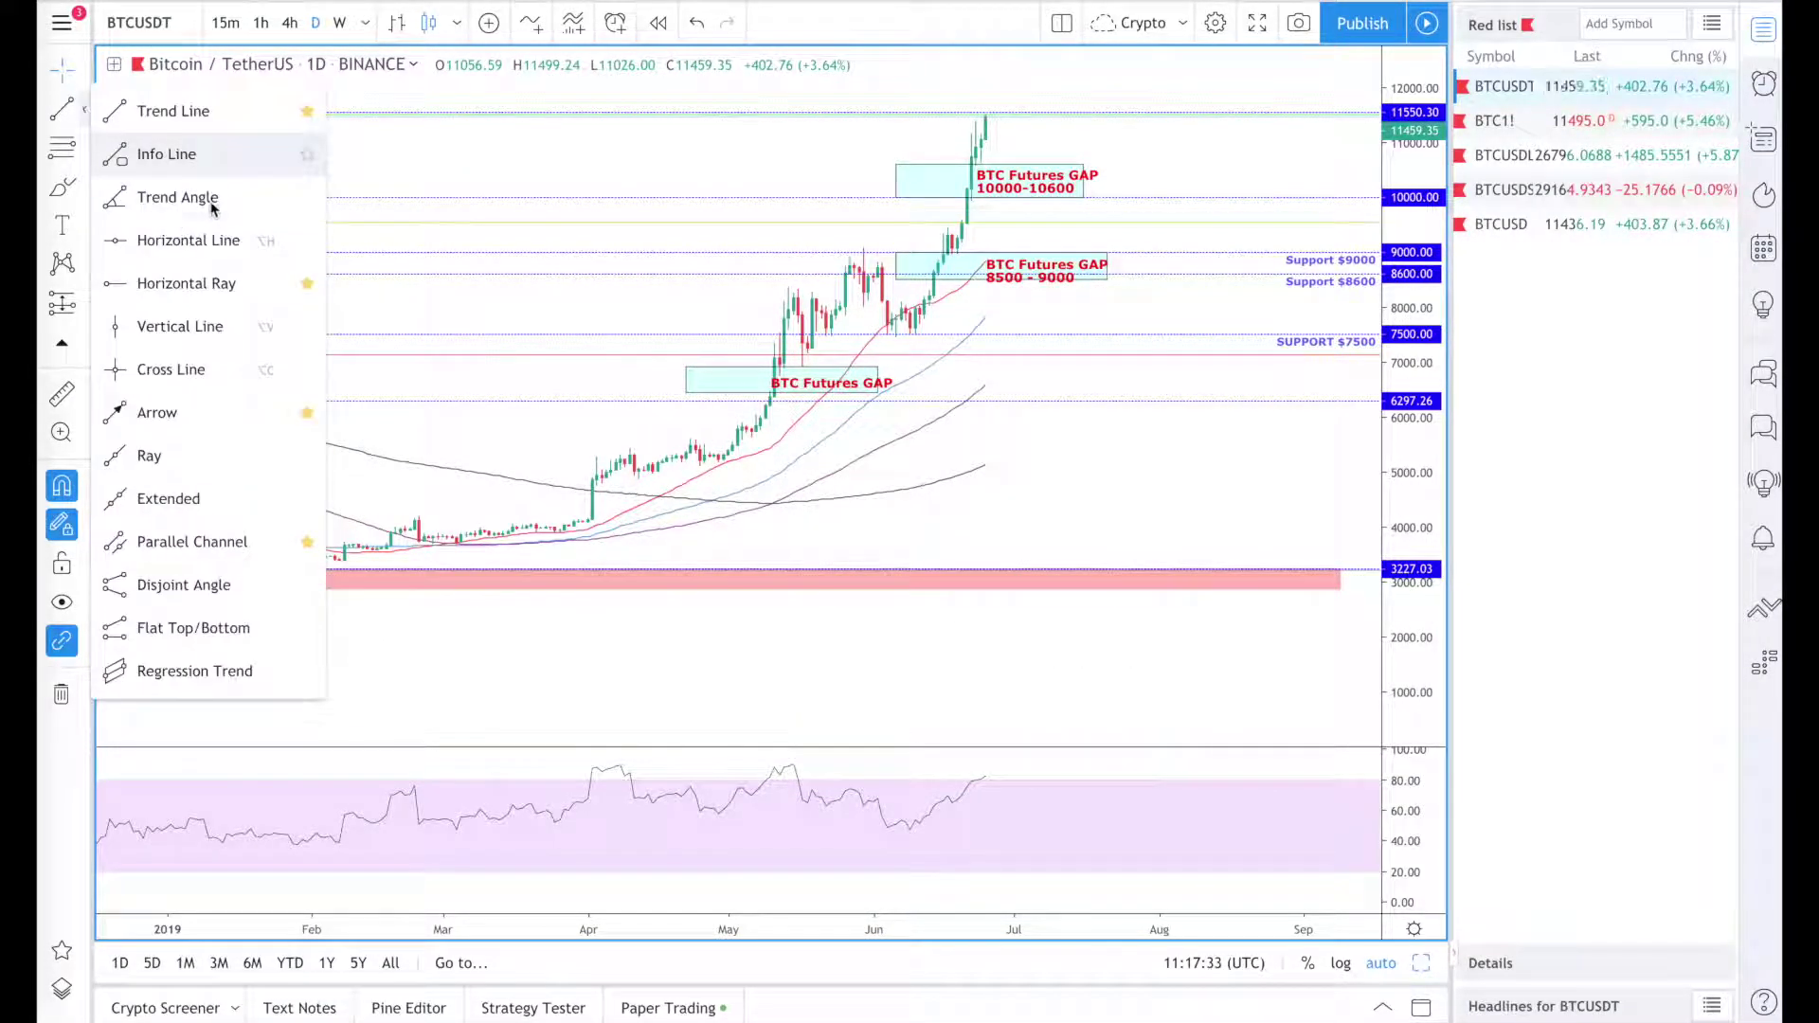
left_click(171, 407)
left_click(831, 242)
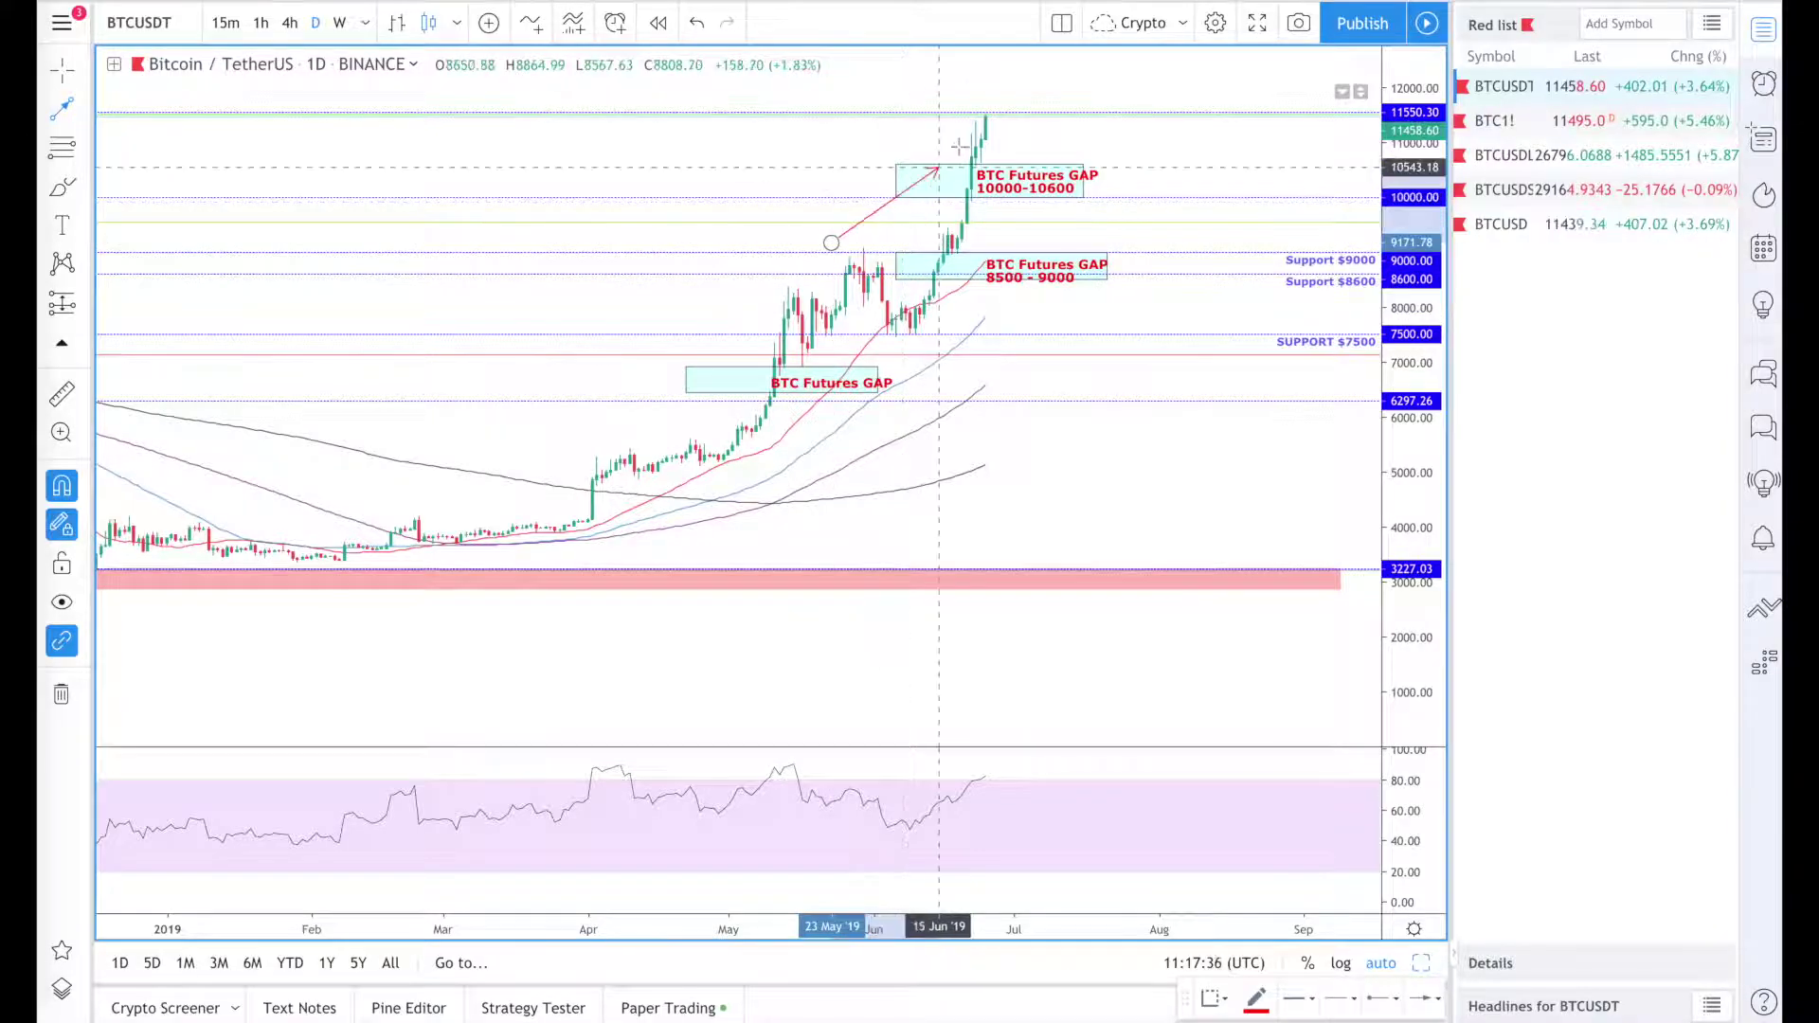
left_click(979, 133)
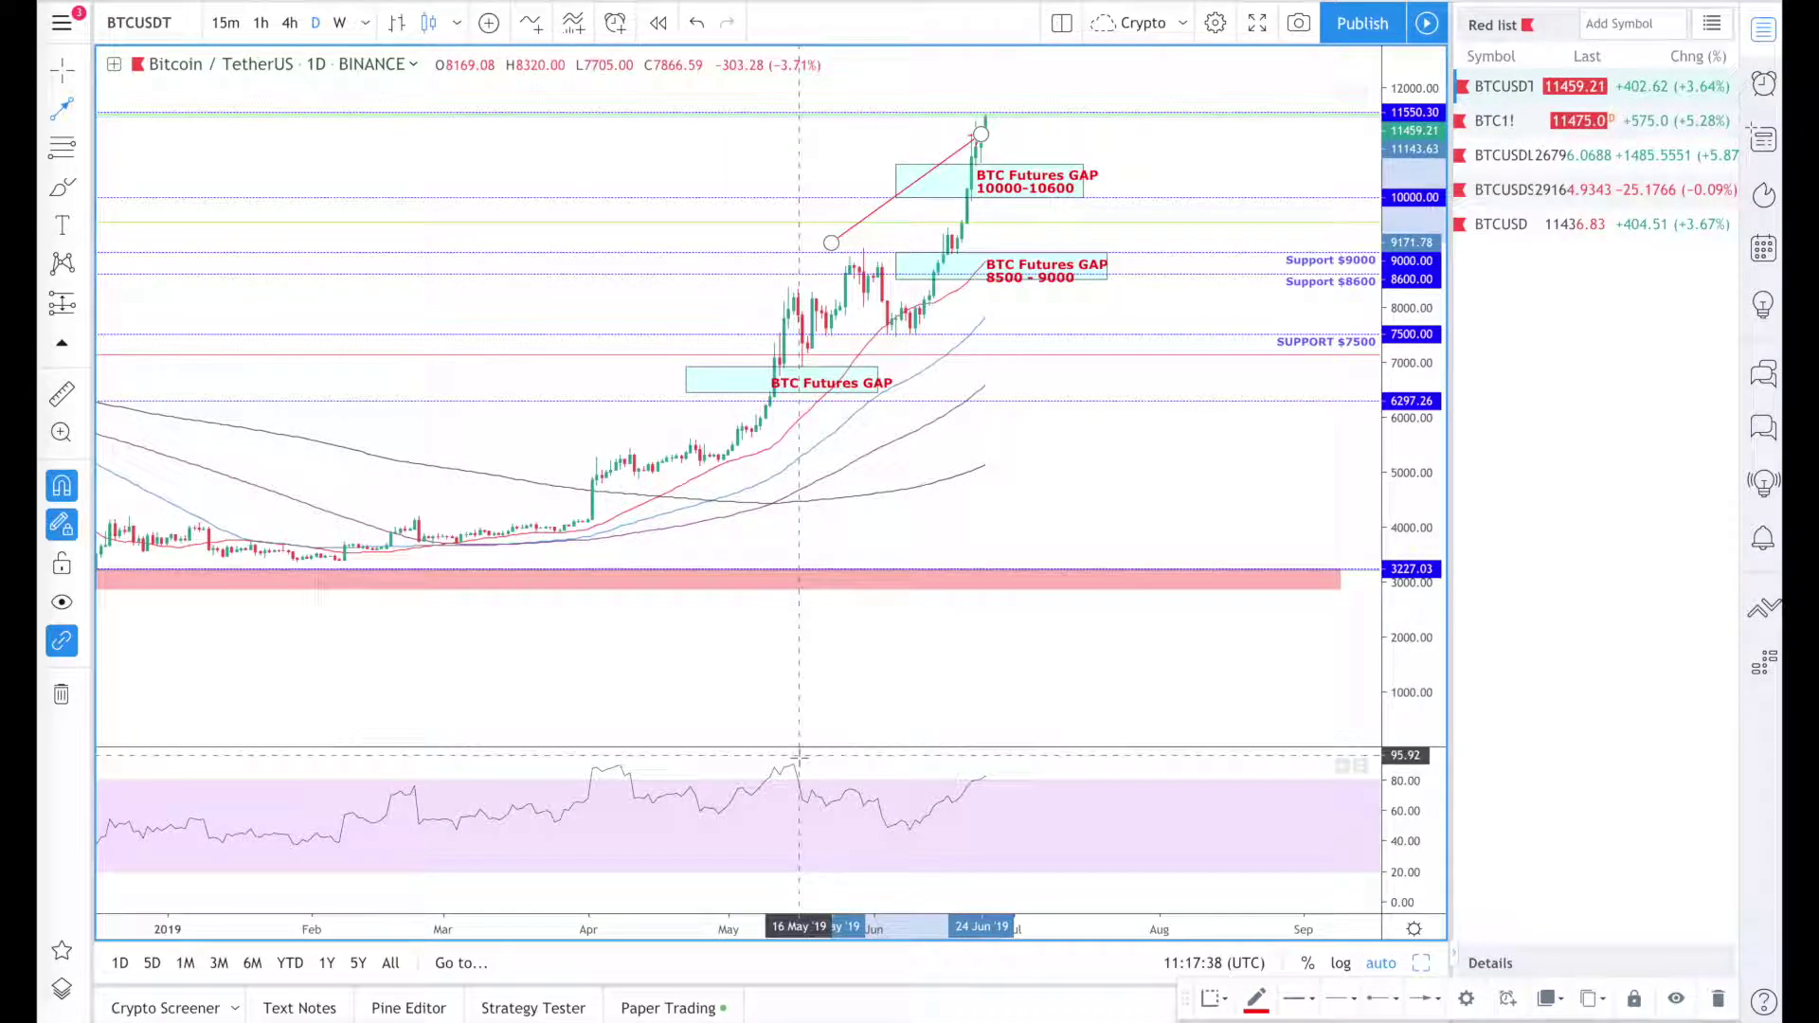
left_click(797, 760)
left_click(979, 774)
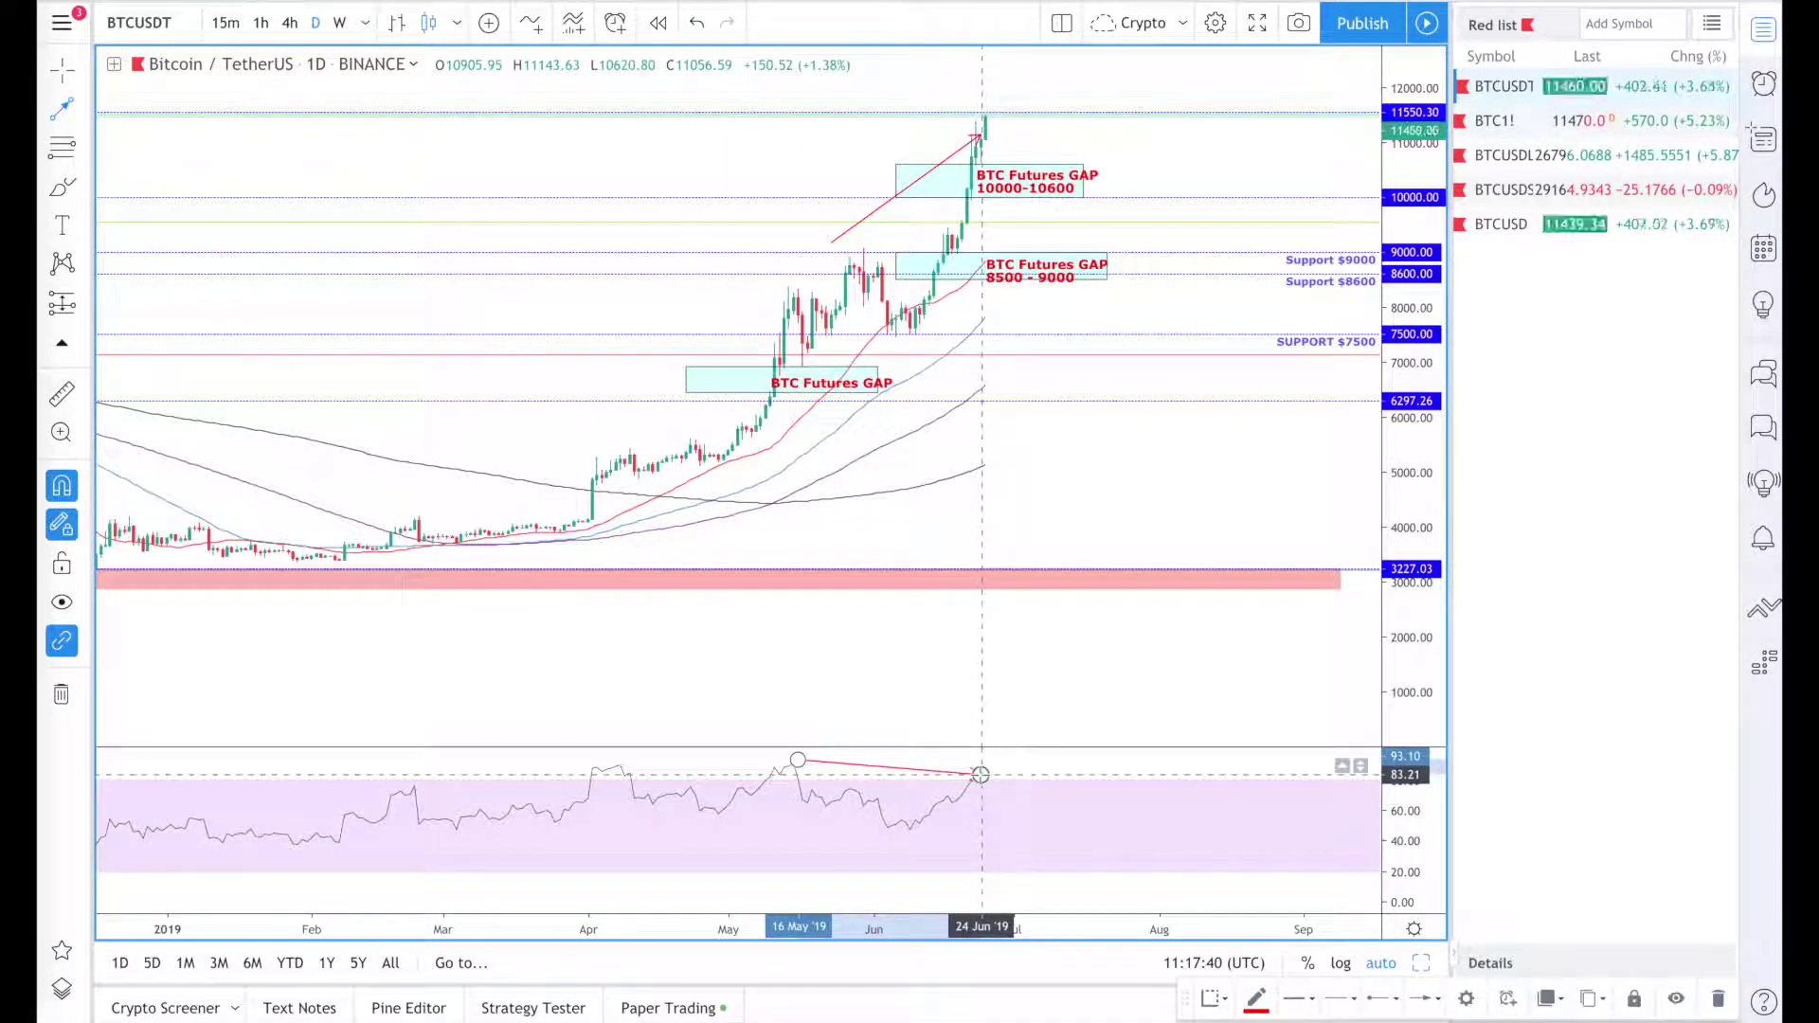
key("Escape")
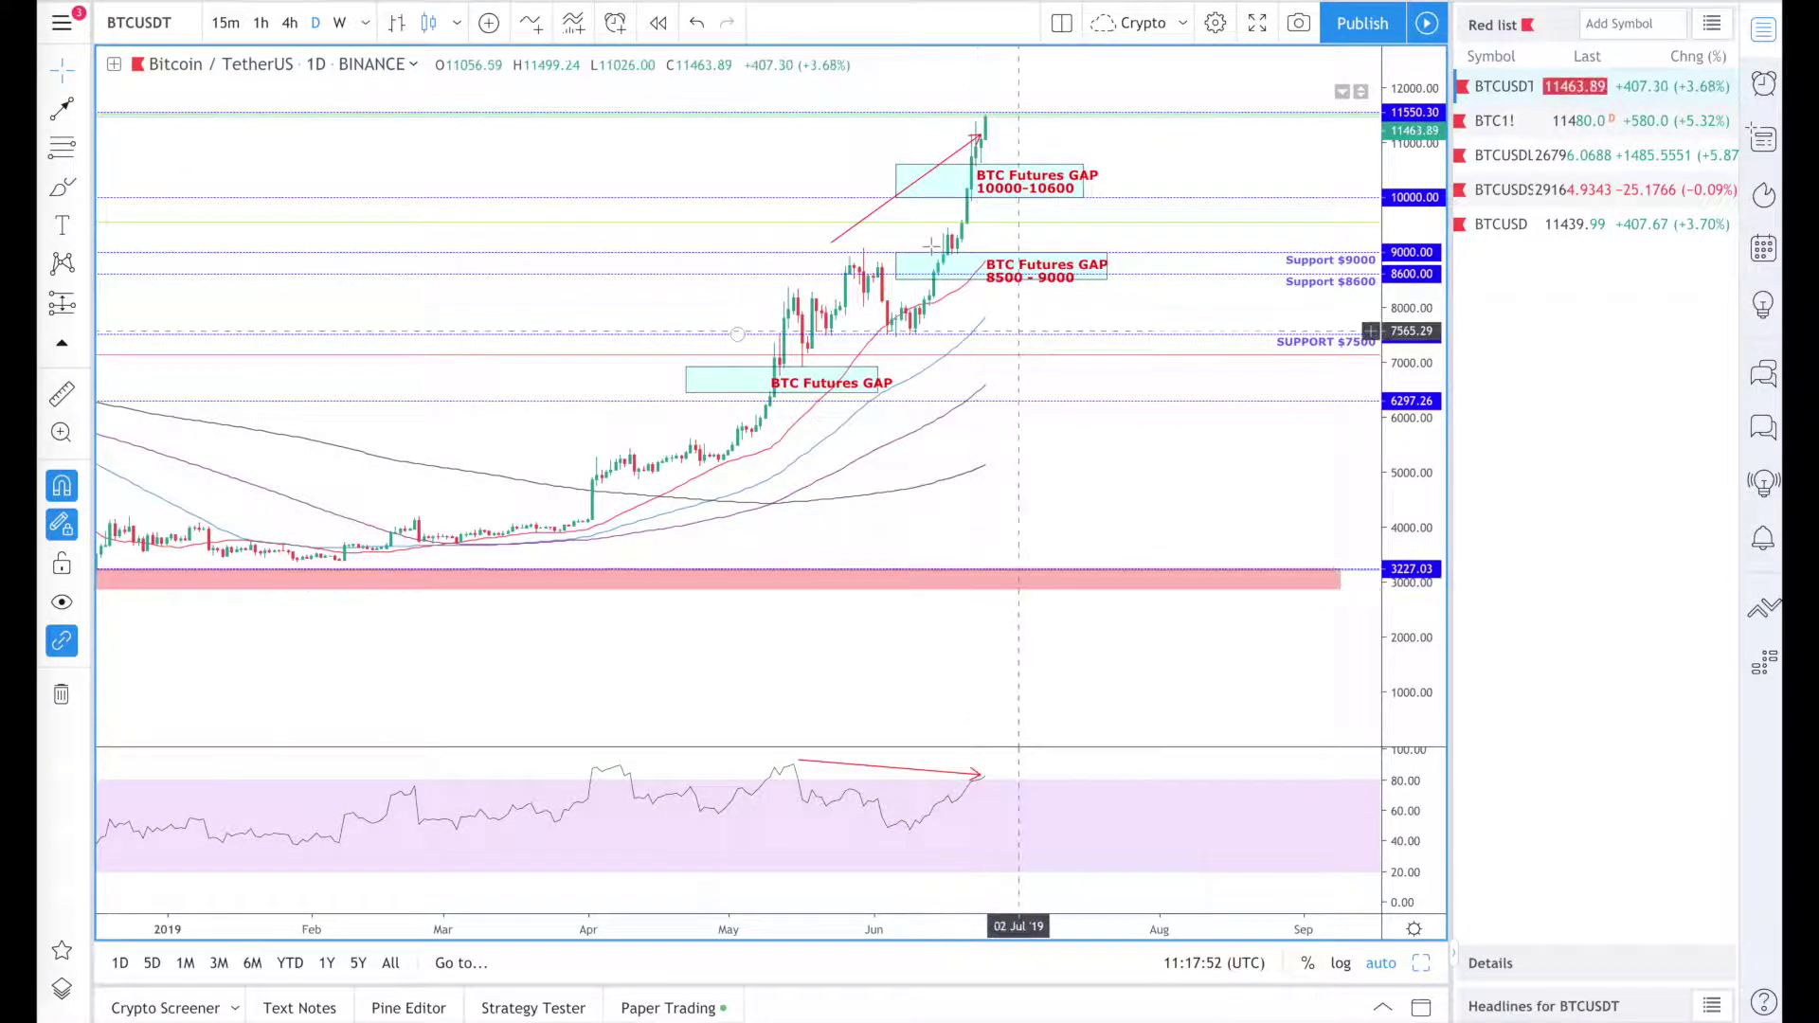
Step: Compress the price scale, pan the chart, and switch to a two-chart side-by-side layout
left_click_drag(1407, 266, 1407, 303)
left_click_drag(1045, 433, 990, 508)
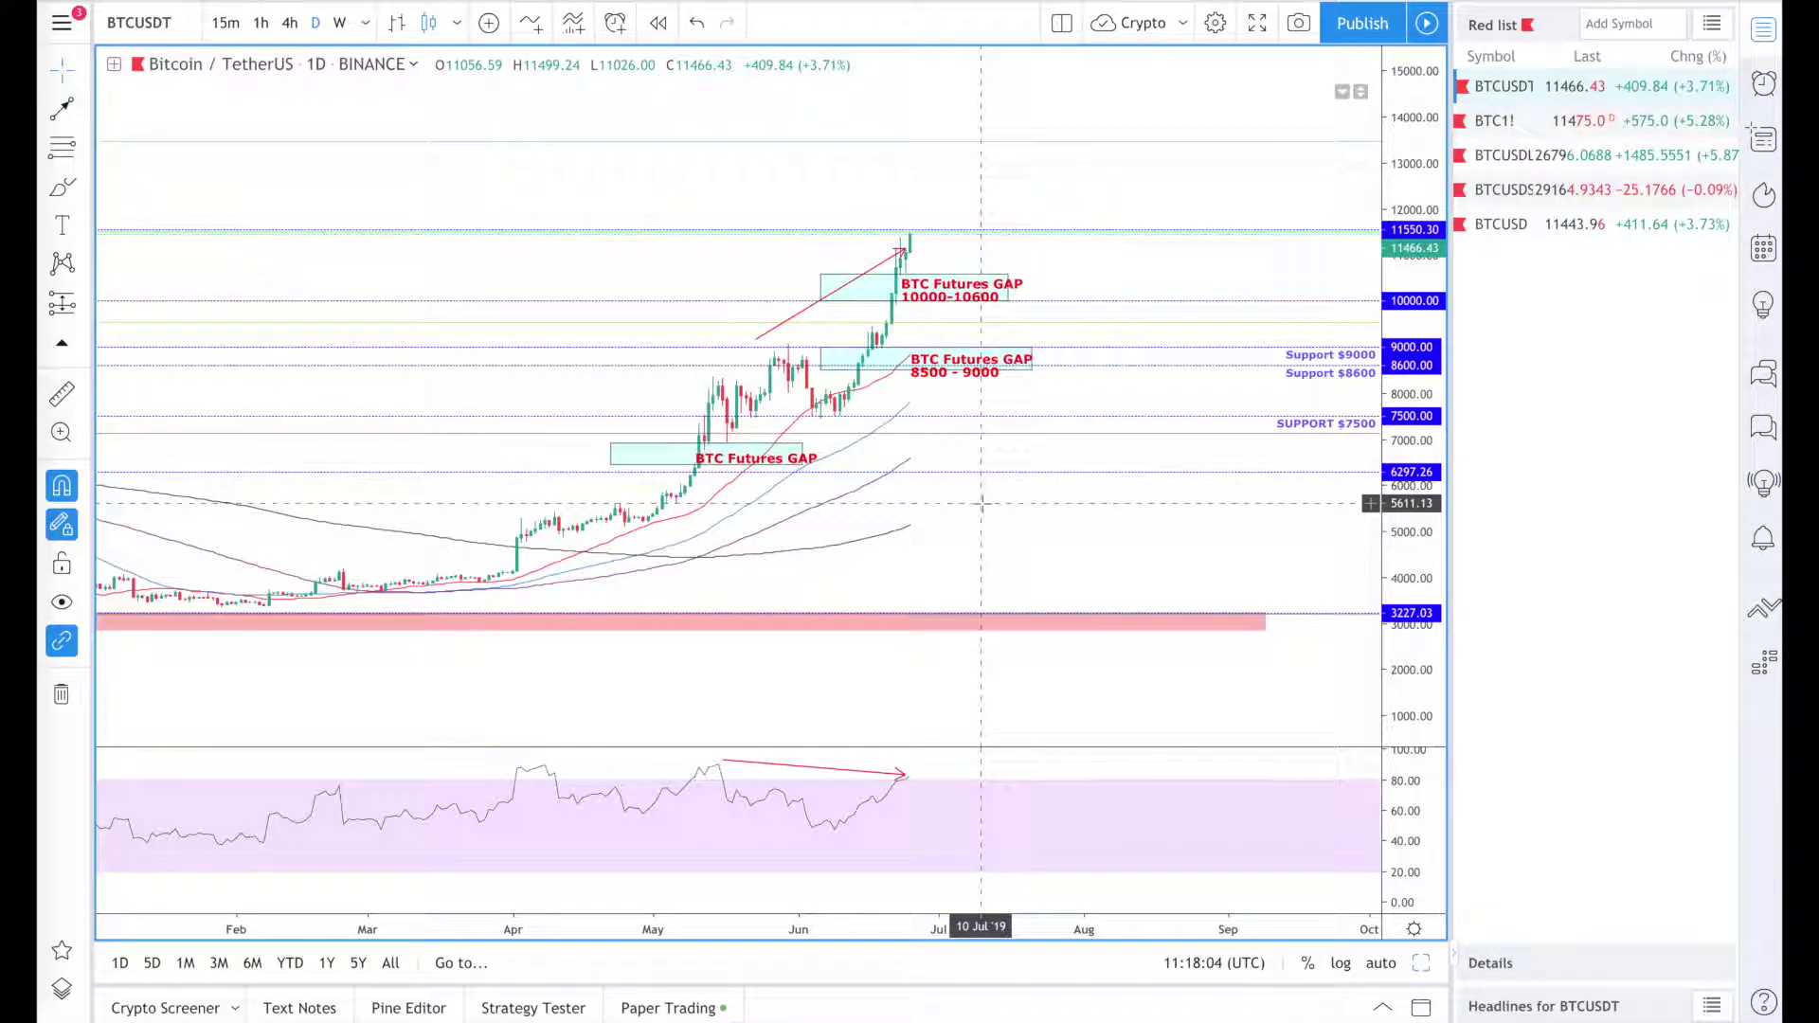
scroll(970, 499, "down", 2)
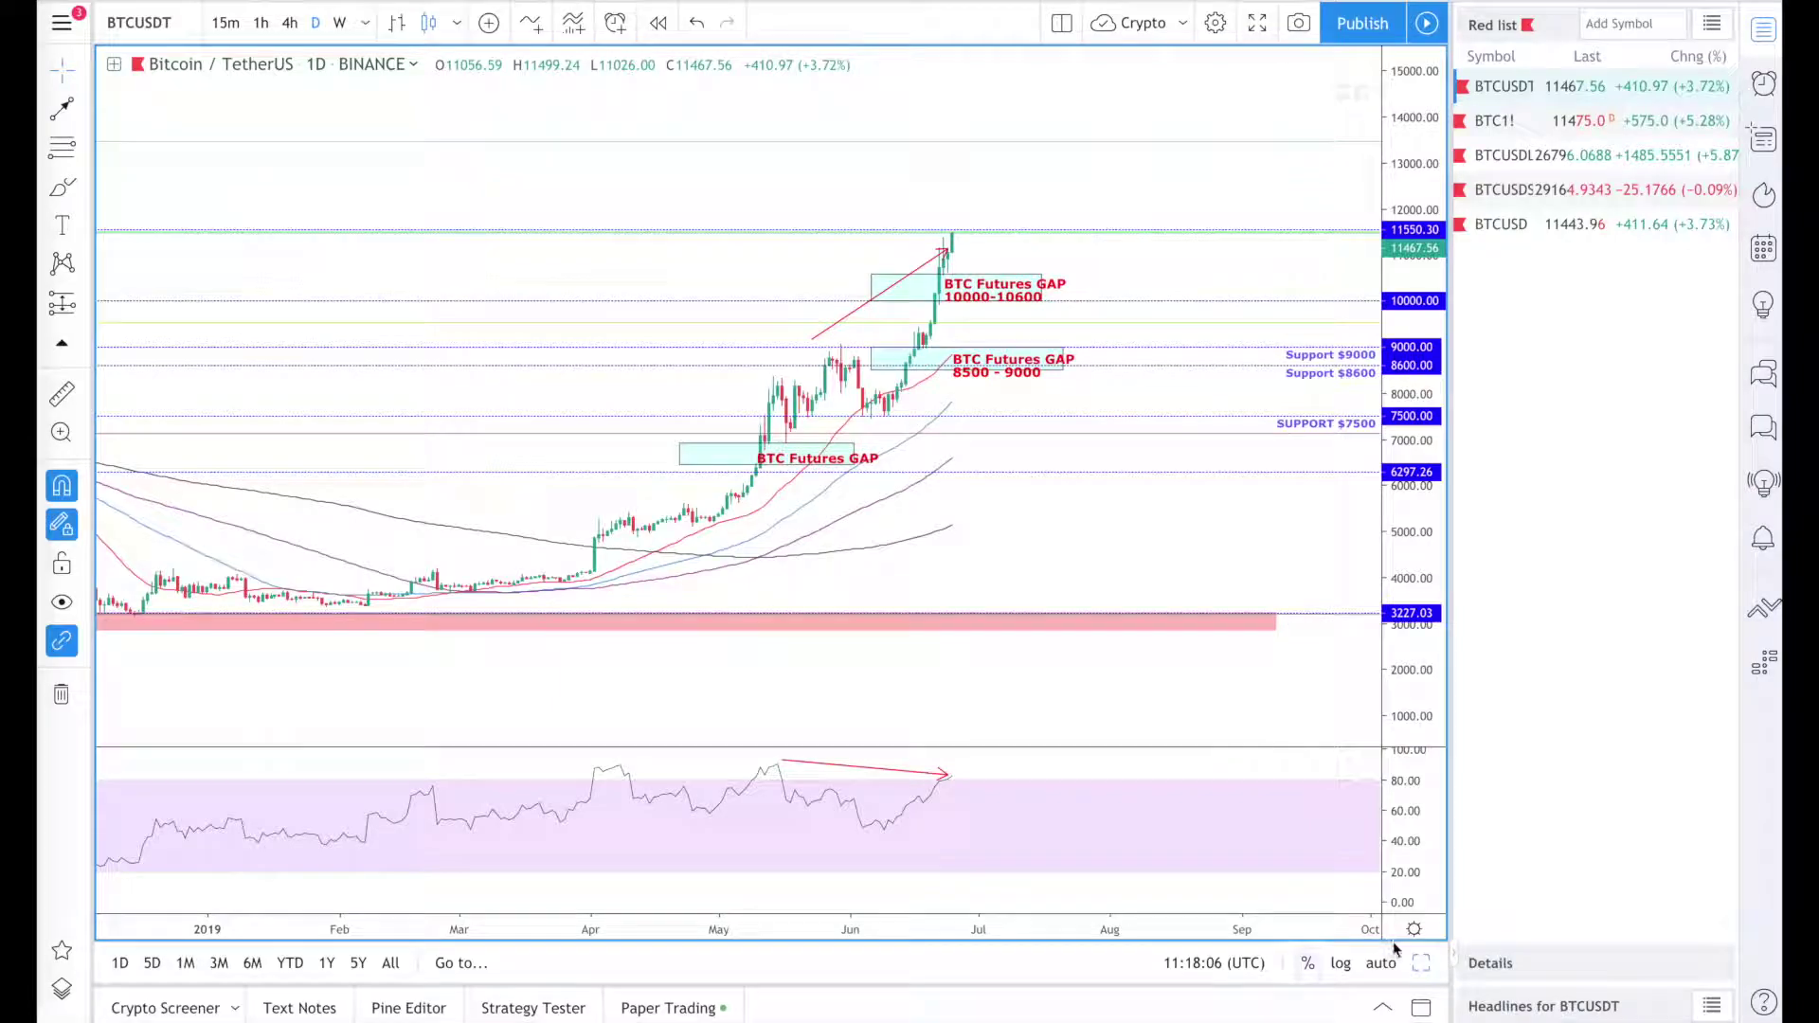
left_click(1423, 963)
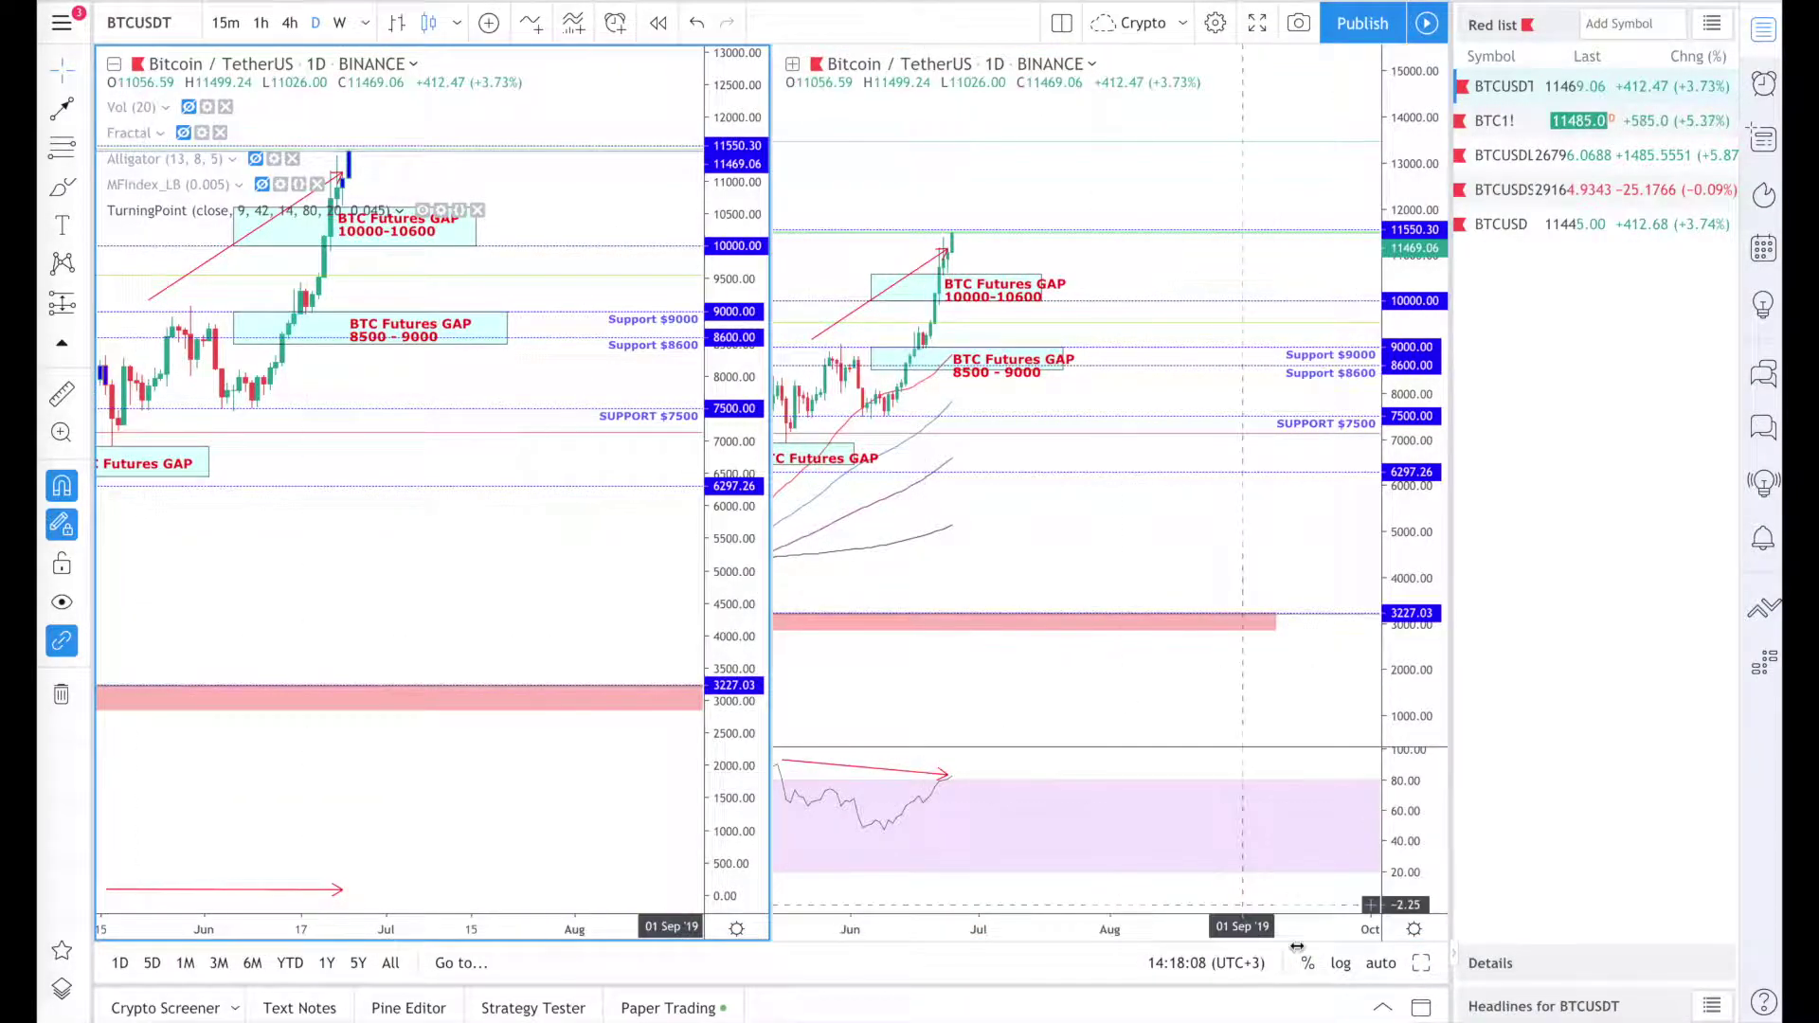
Step: Return to a single full-size chart and show the Vol indicator's volume bars
left_click(1422, 964)
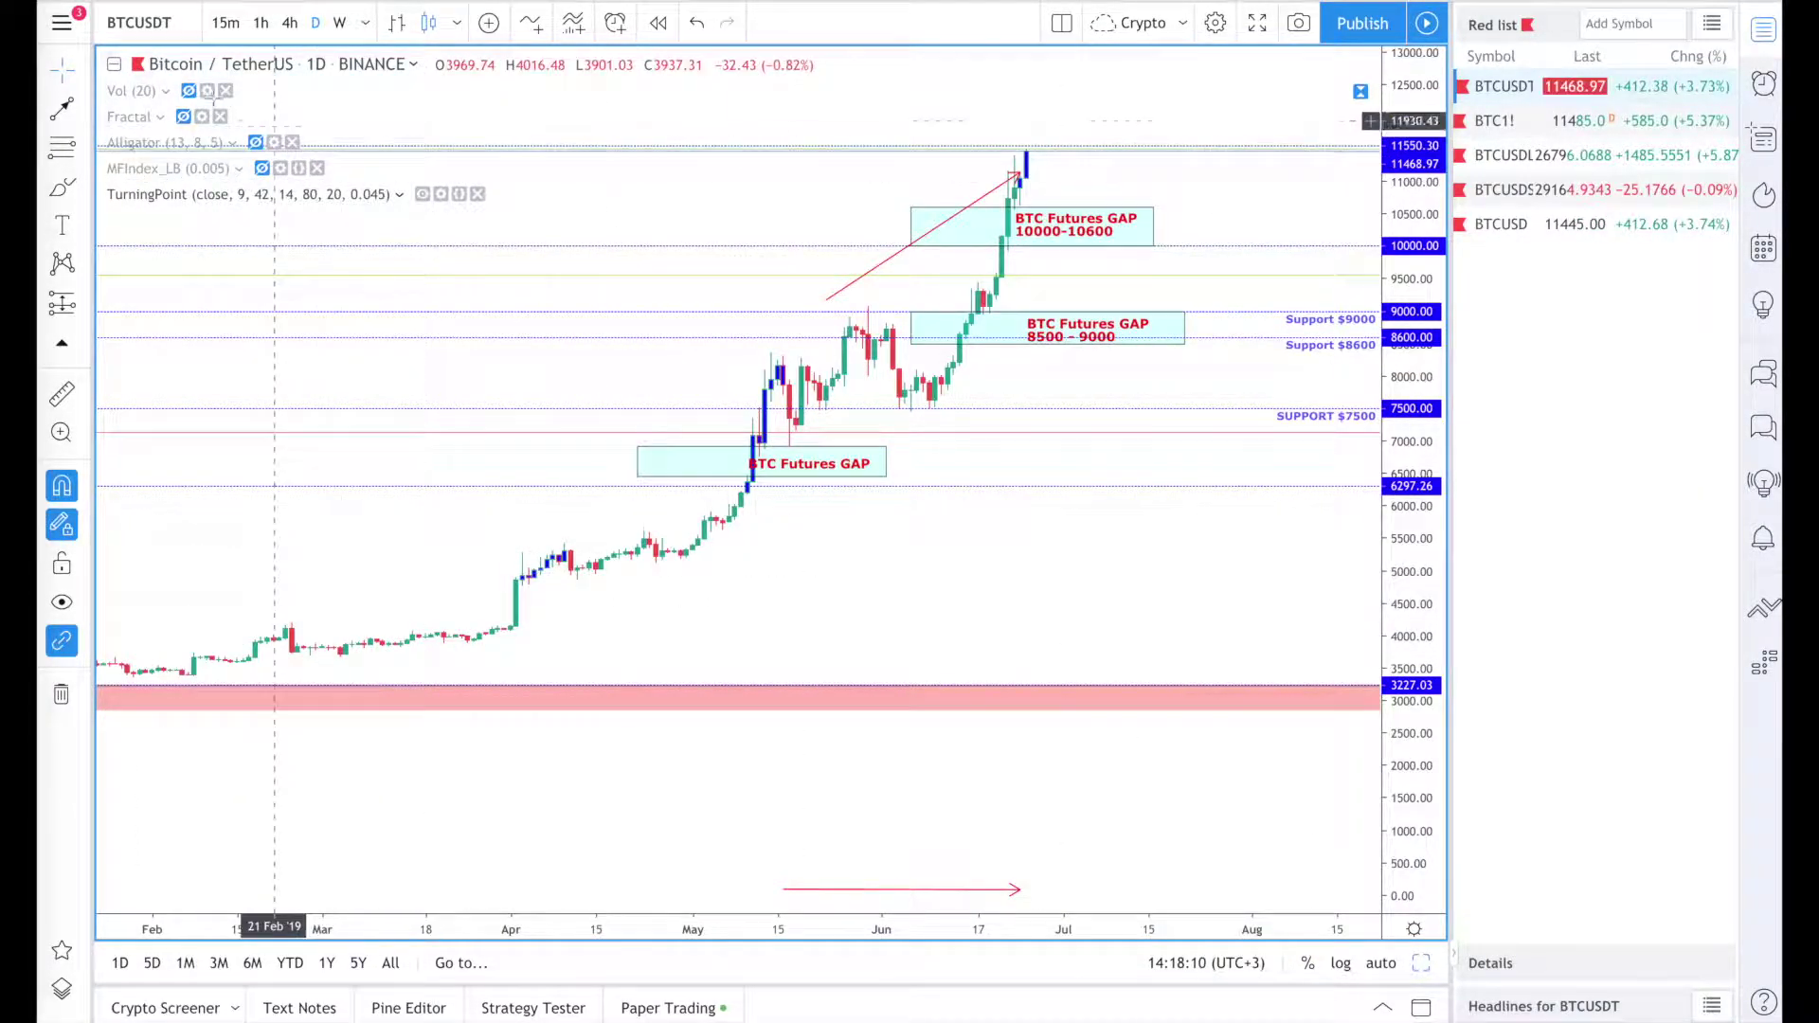
left_click(189, 91)
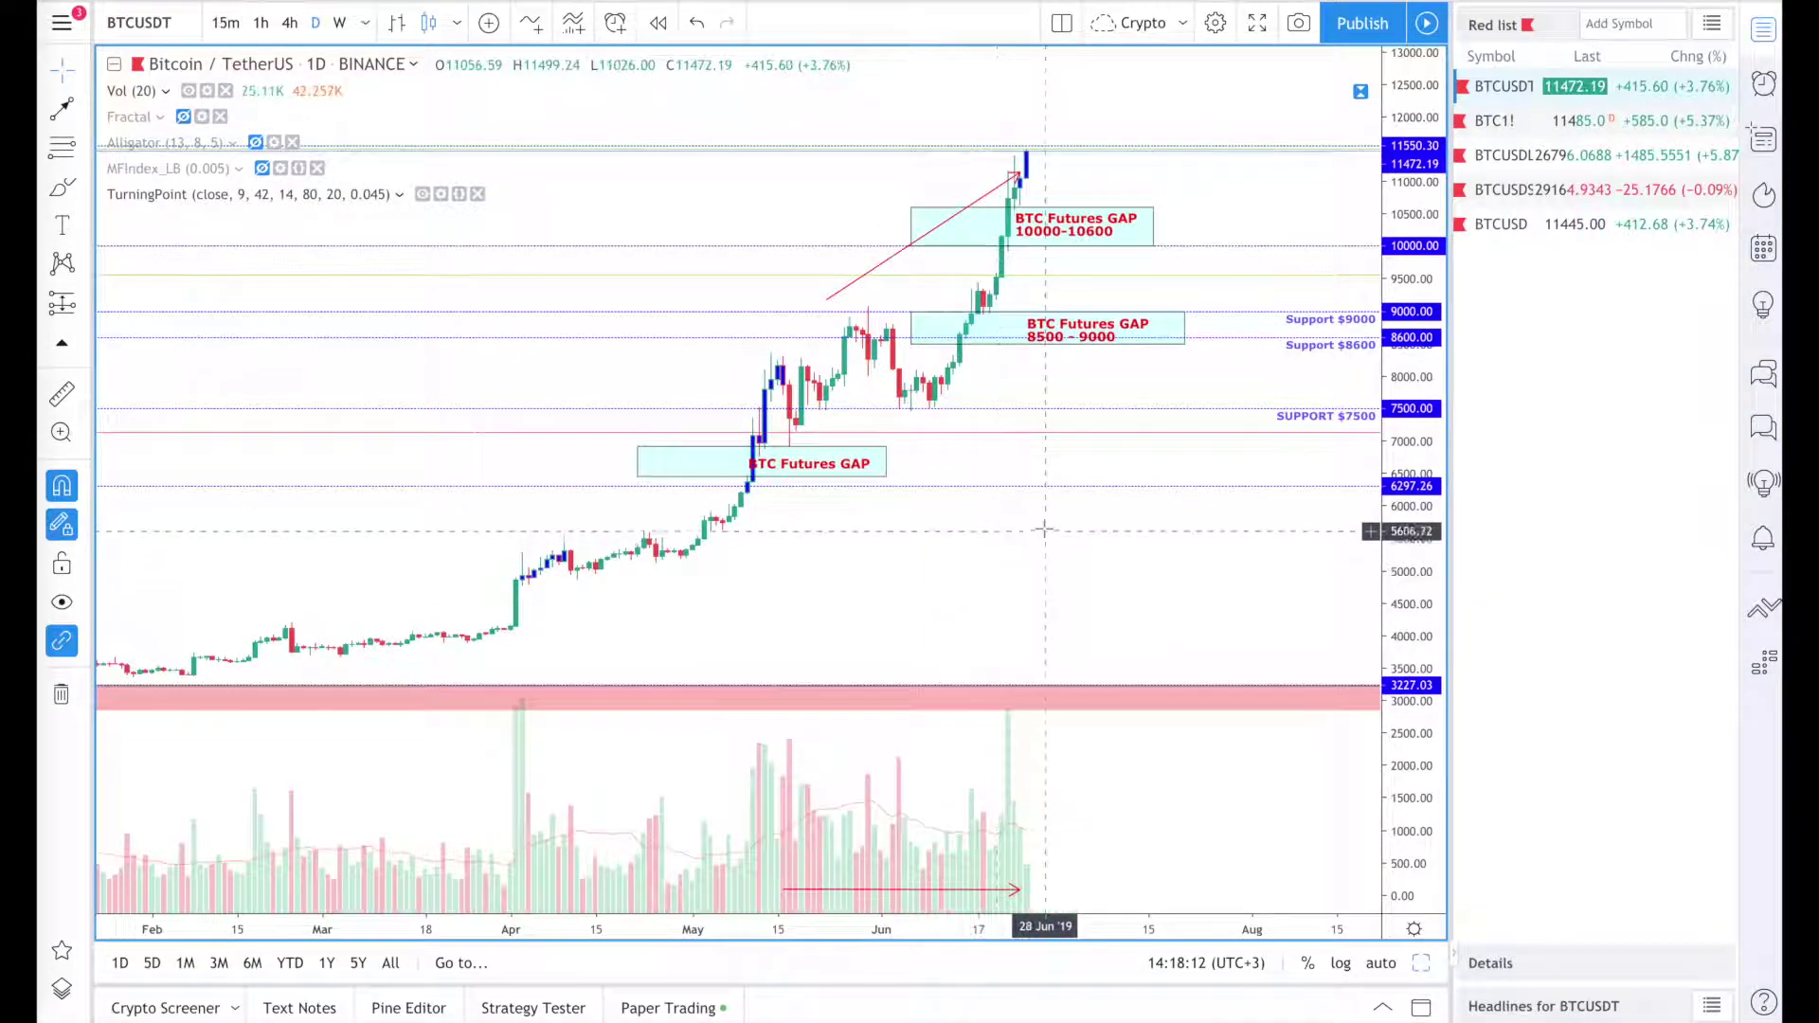
scroll(1020, 580, "up", 1)
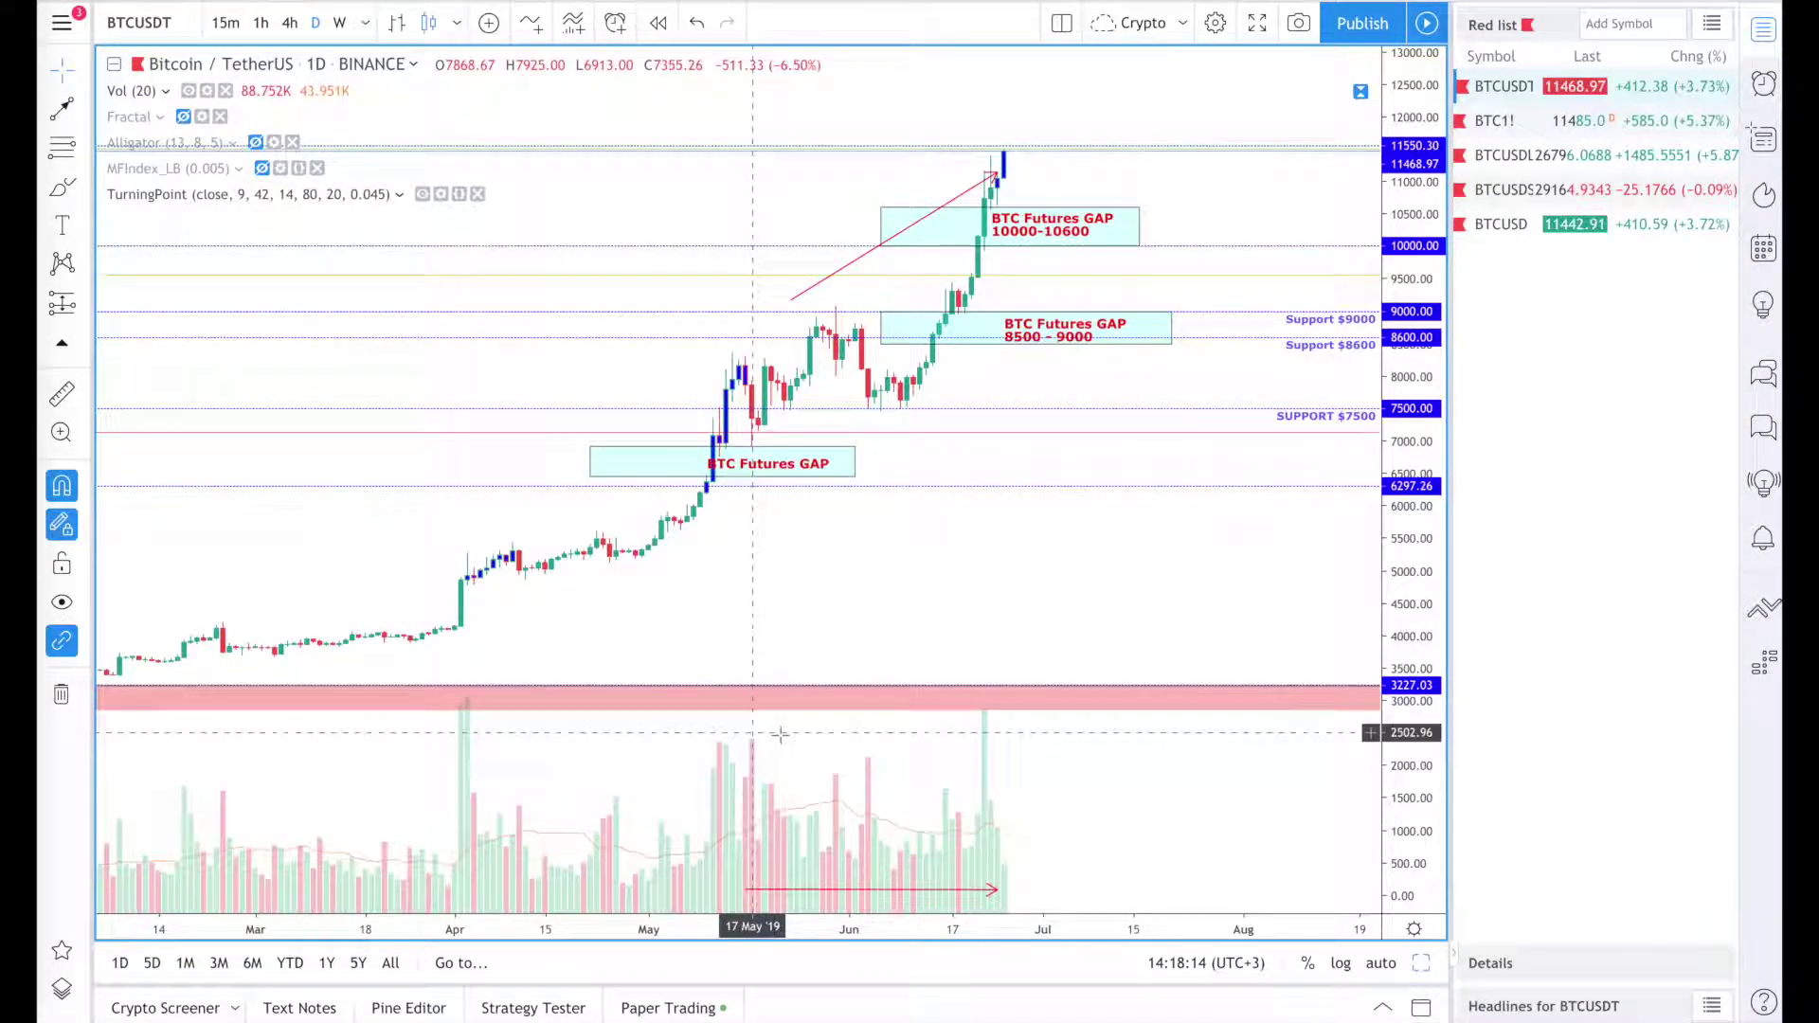
Step: Delete the red arrow over the volume bars, pan to later dates, and switch to Coinbase BTCUSD
left_click(962, 892)
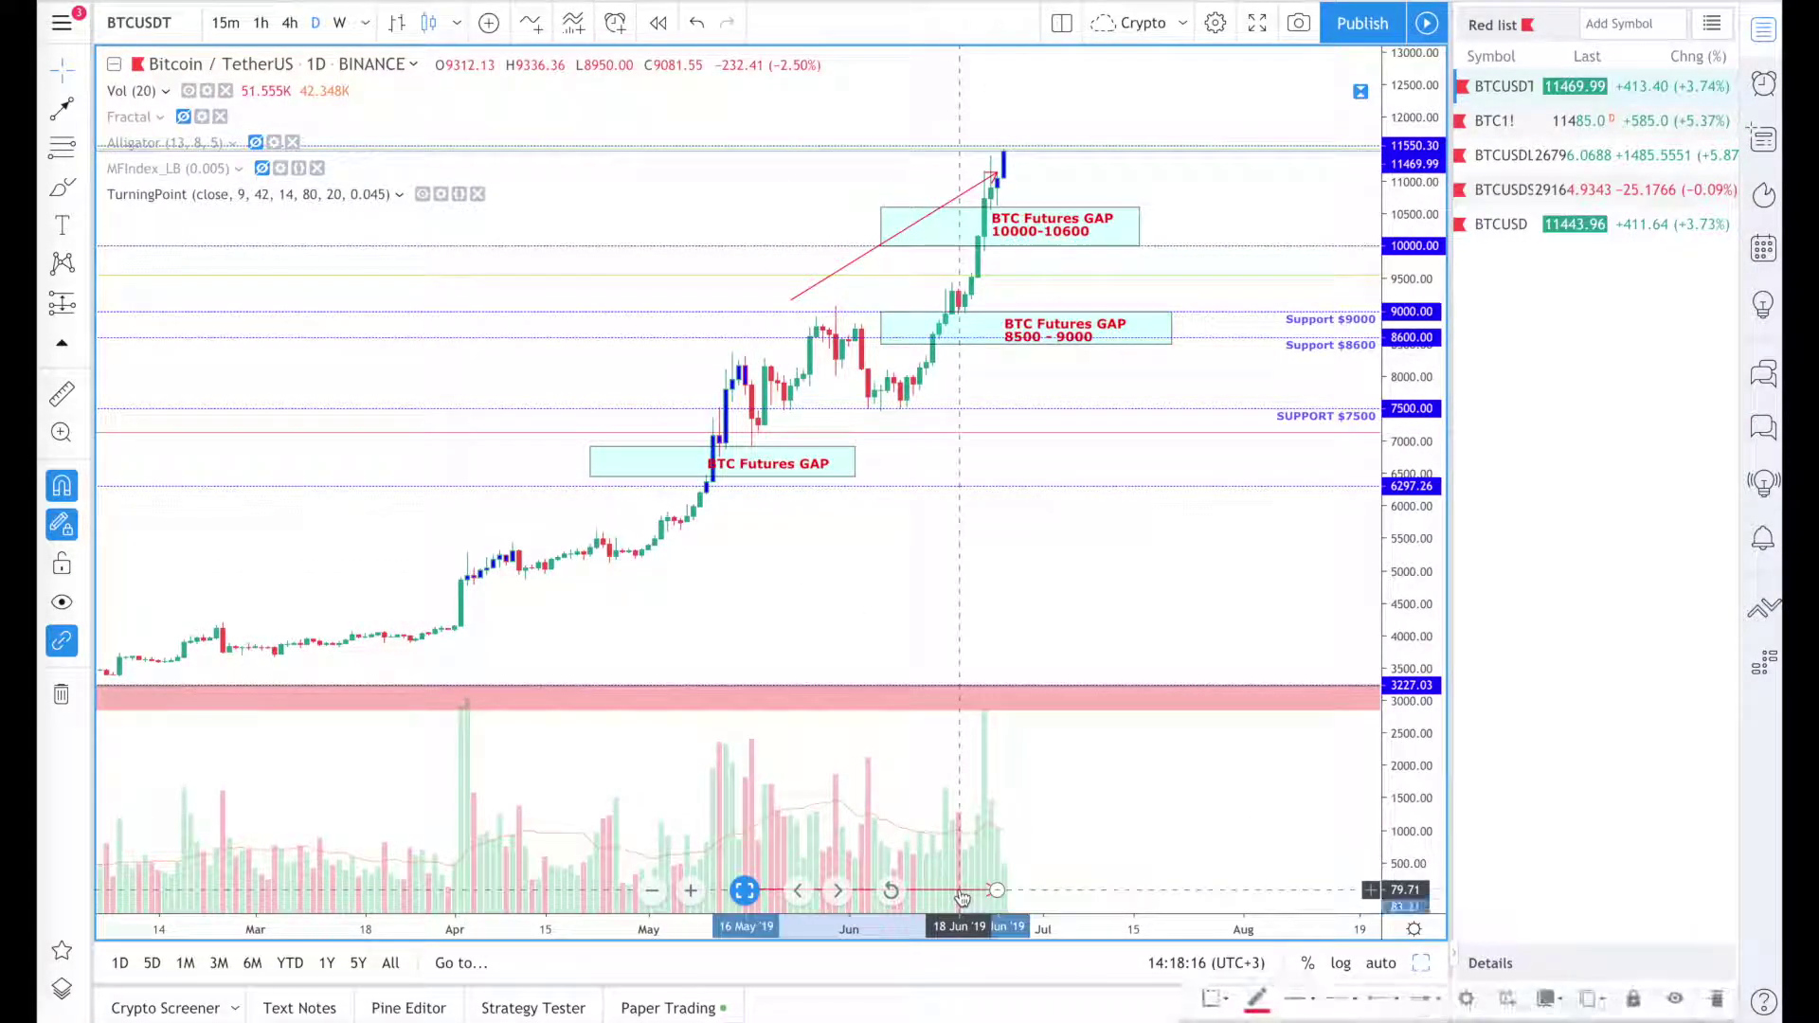
key("Delete")
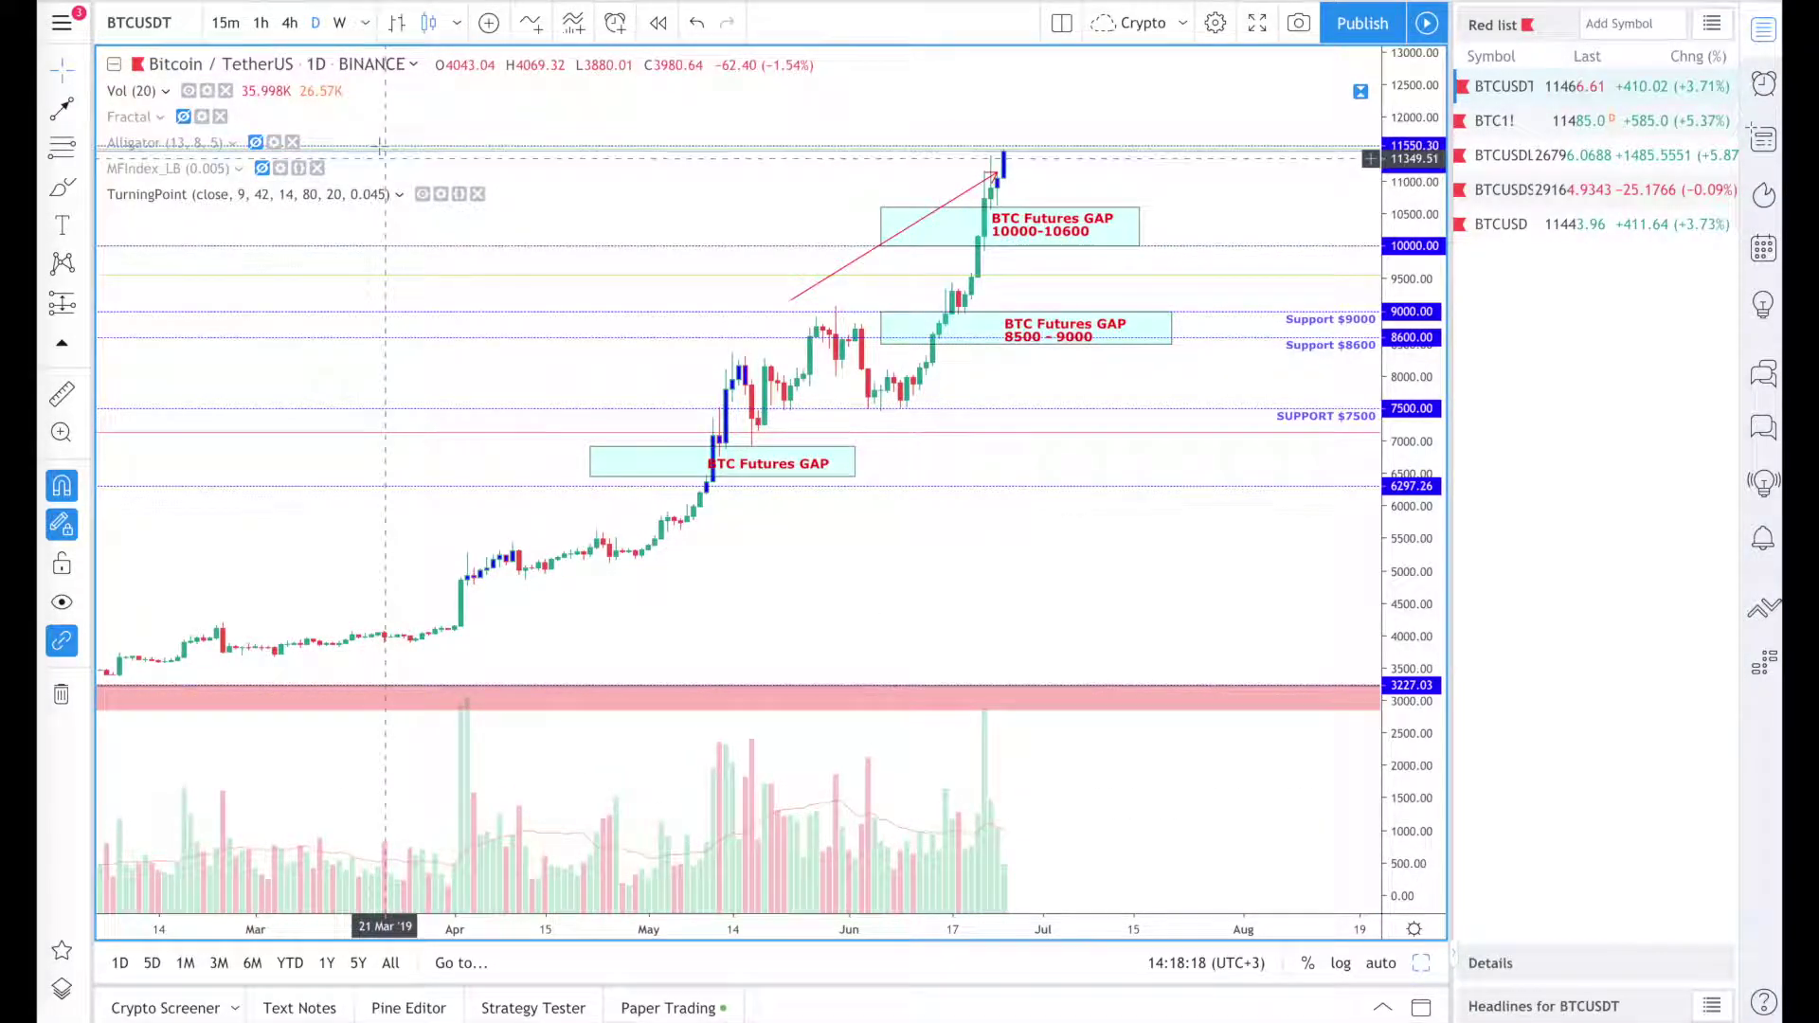
left_click_drag(1043, 566, 930, 571)
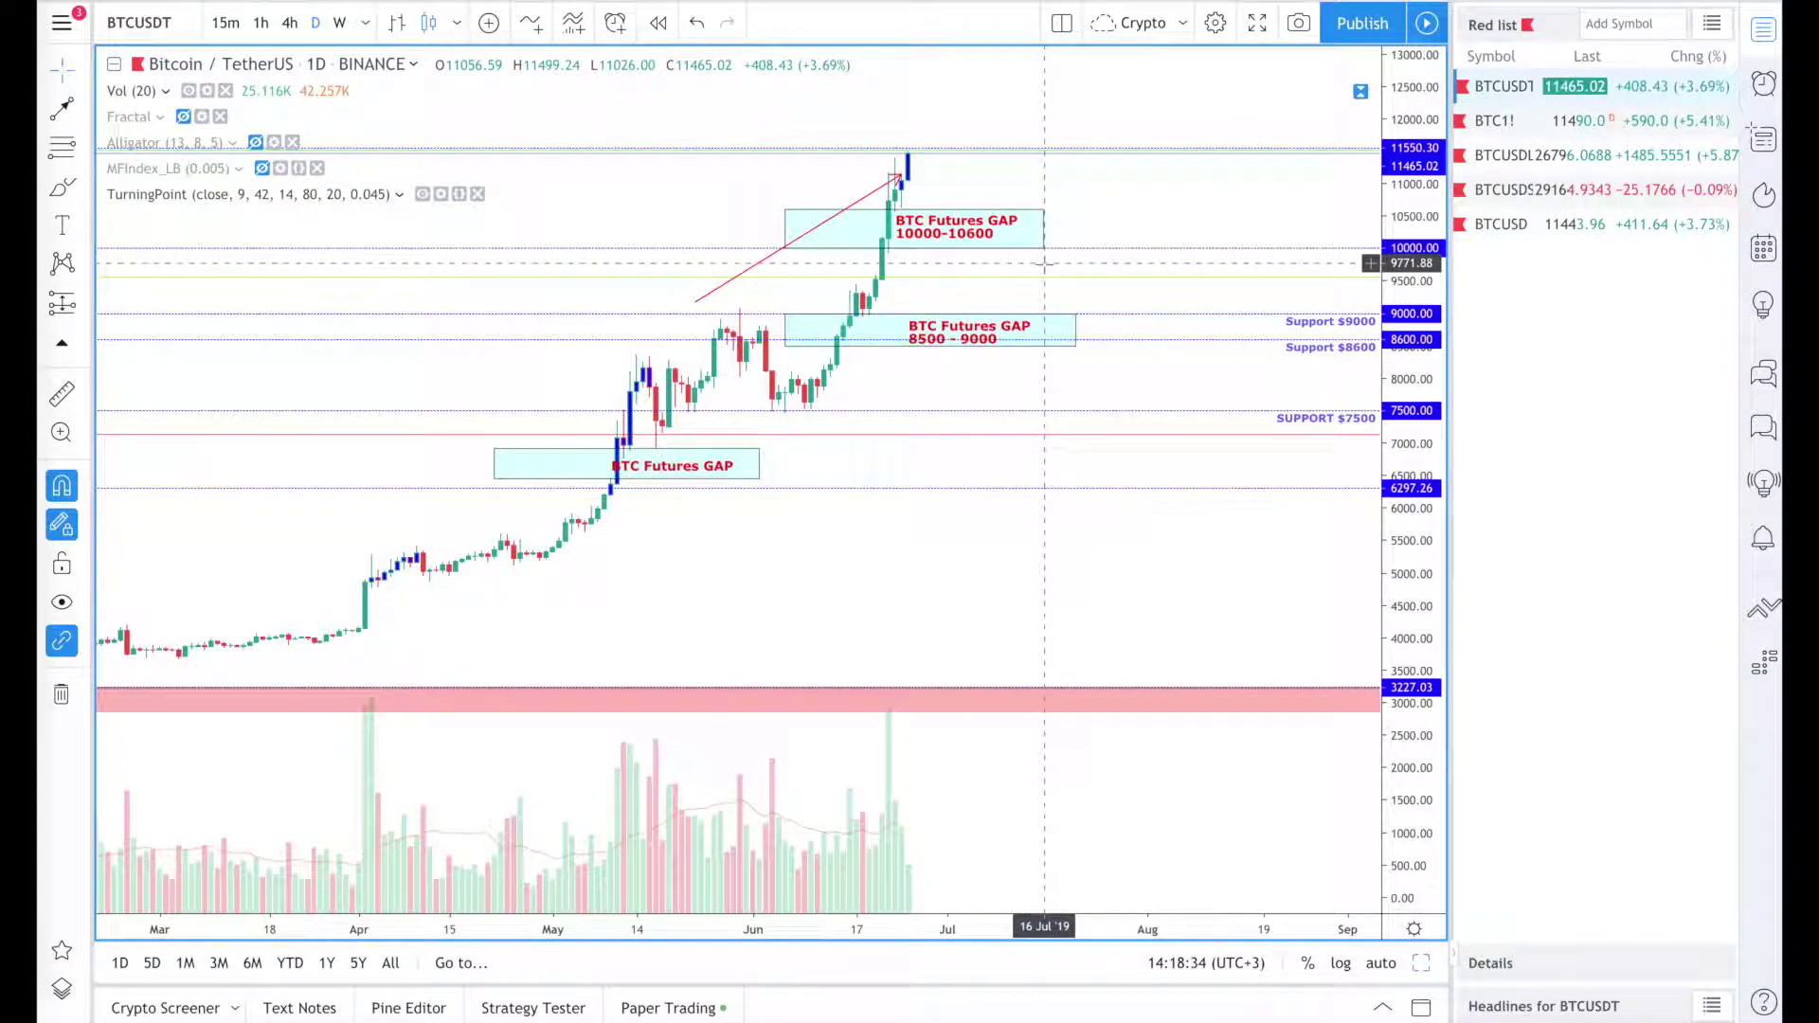
left_click(1506, 225)
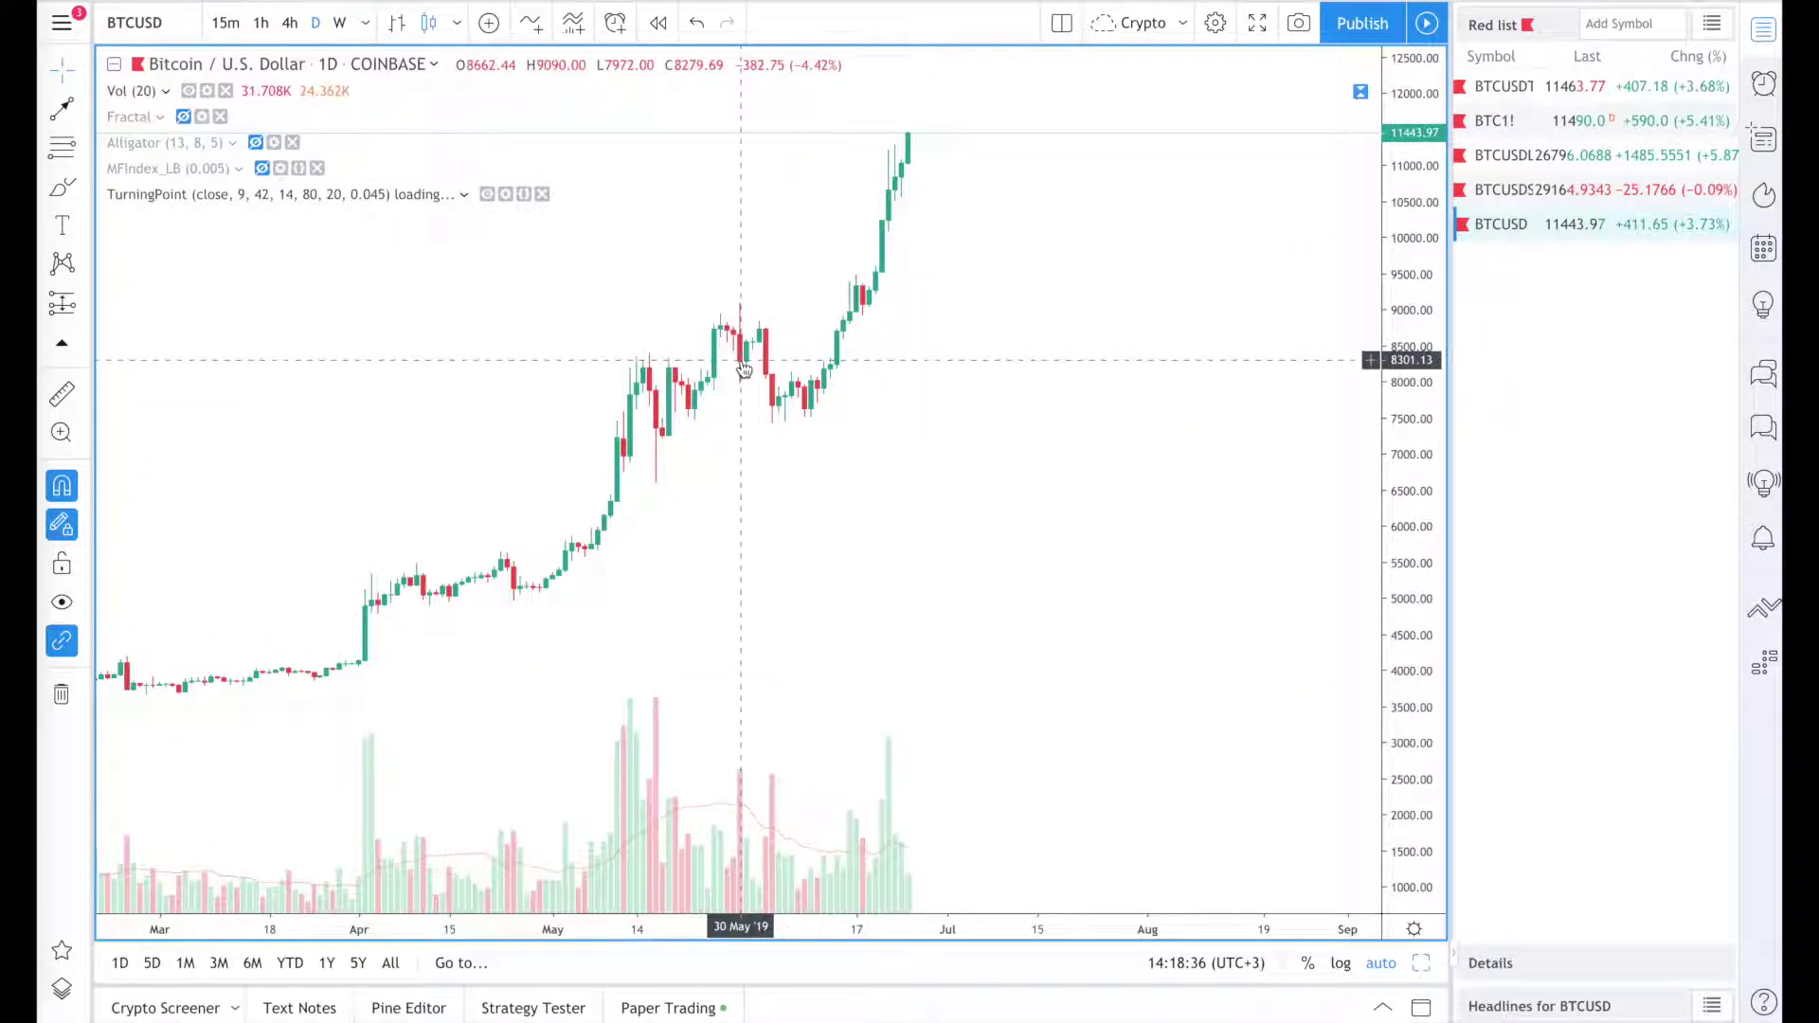
Step: Draw a trend line from the mid-May price high up to the June top
scroll(810, 516, "left", 2)
key("alt+t")
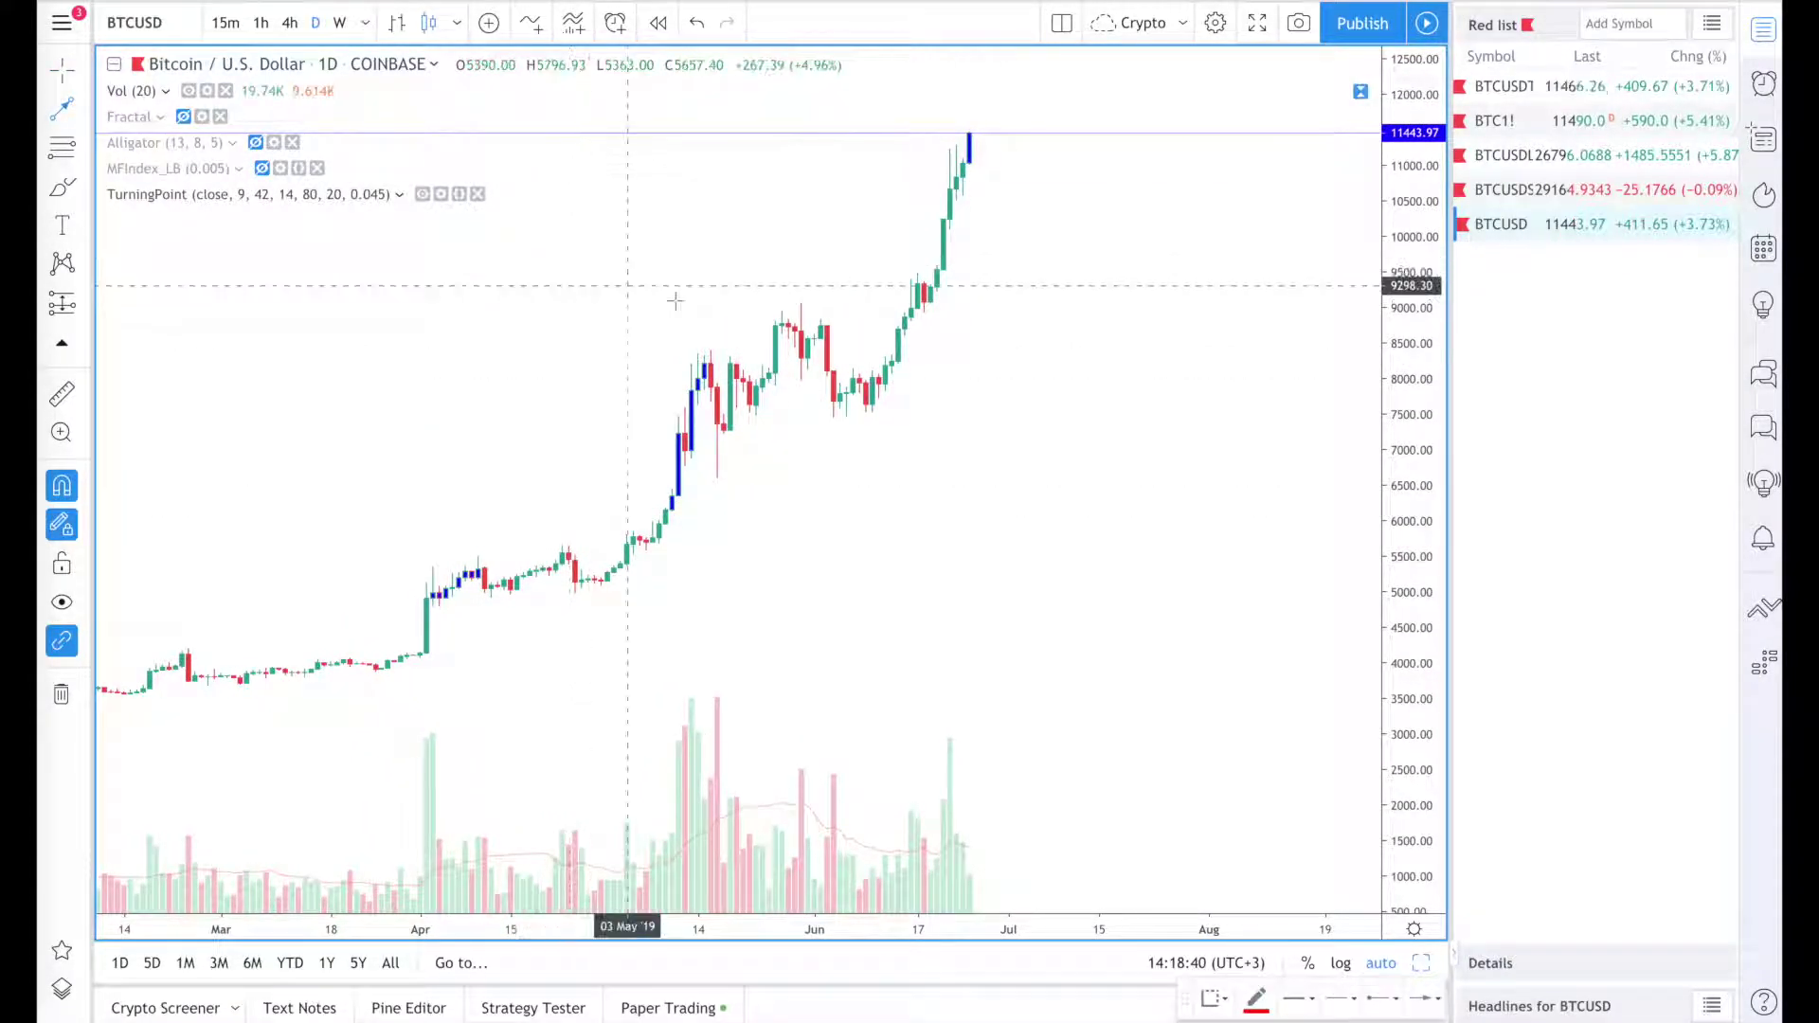
left_click(703, 333)
left_click(956, 145)
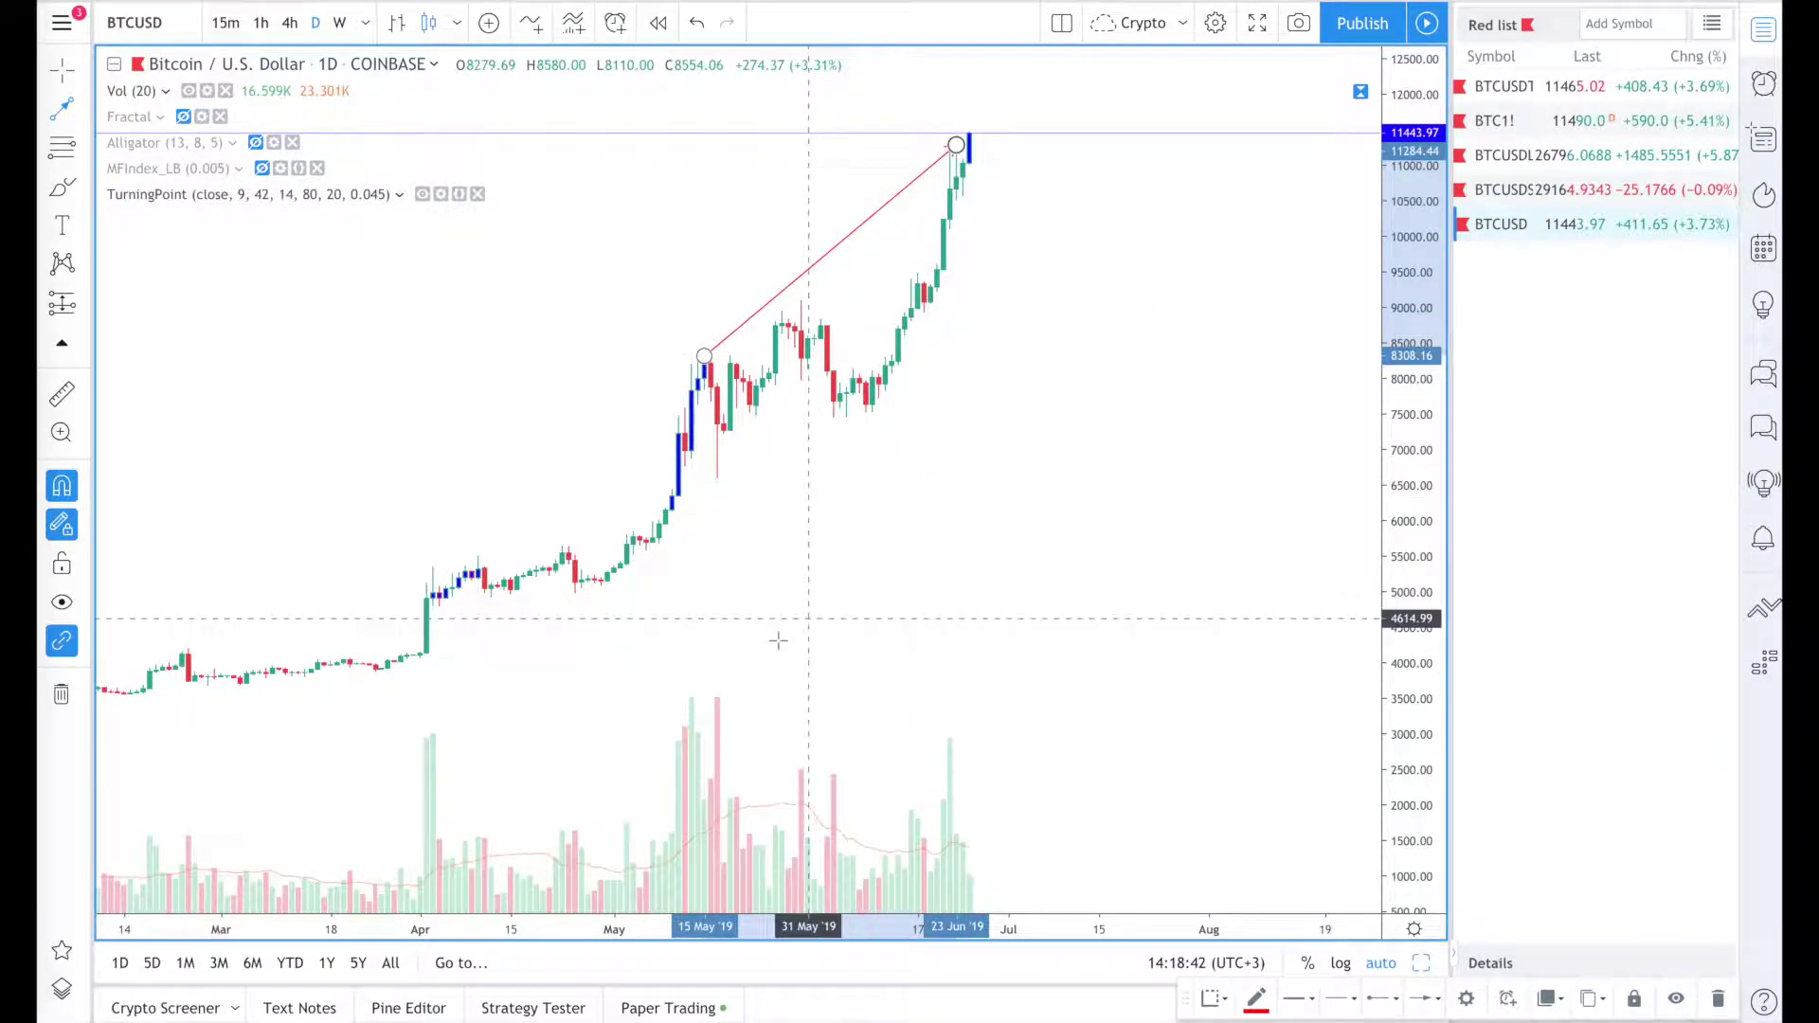
Step: Draw a falling line over the May-to-late-June volume bars, then switch to BTCUSD Longs
left_click(710, 671)
left_click(988, 778)
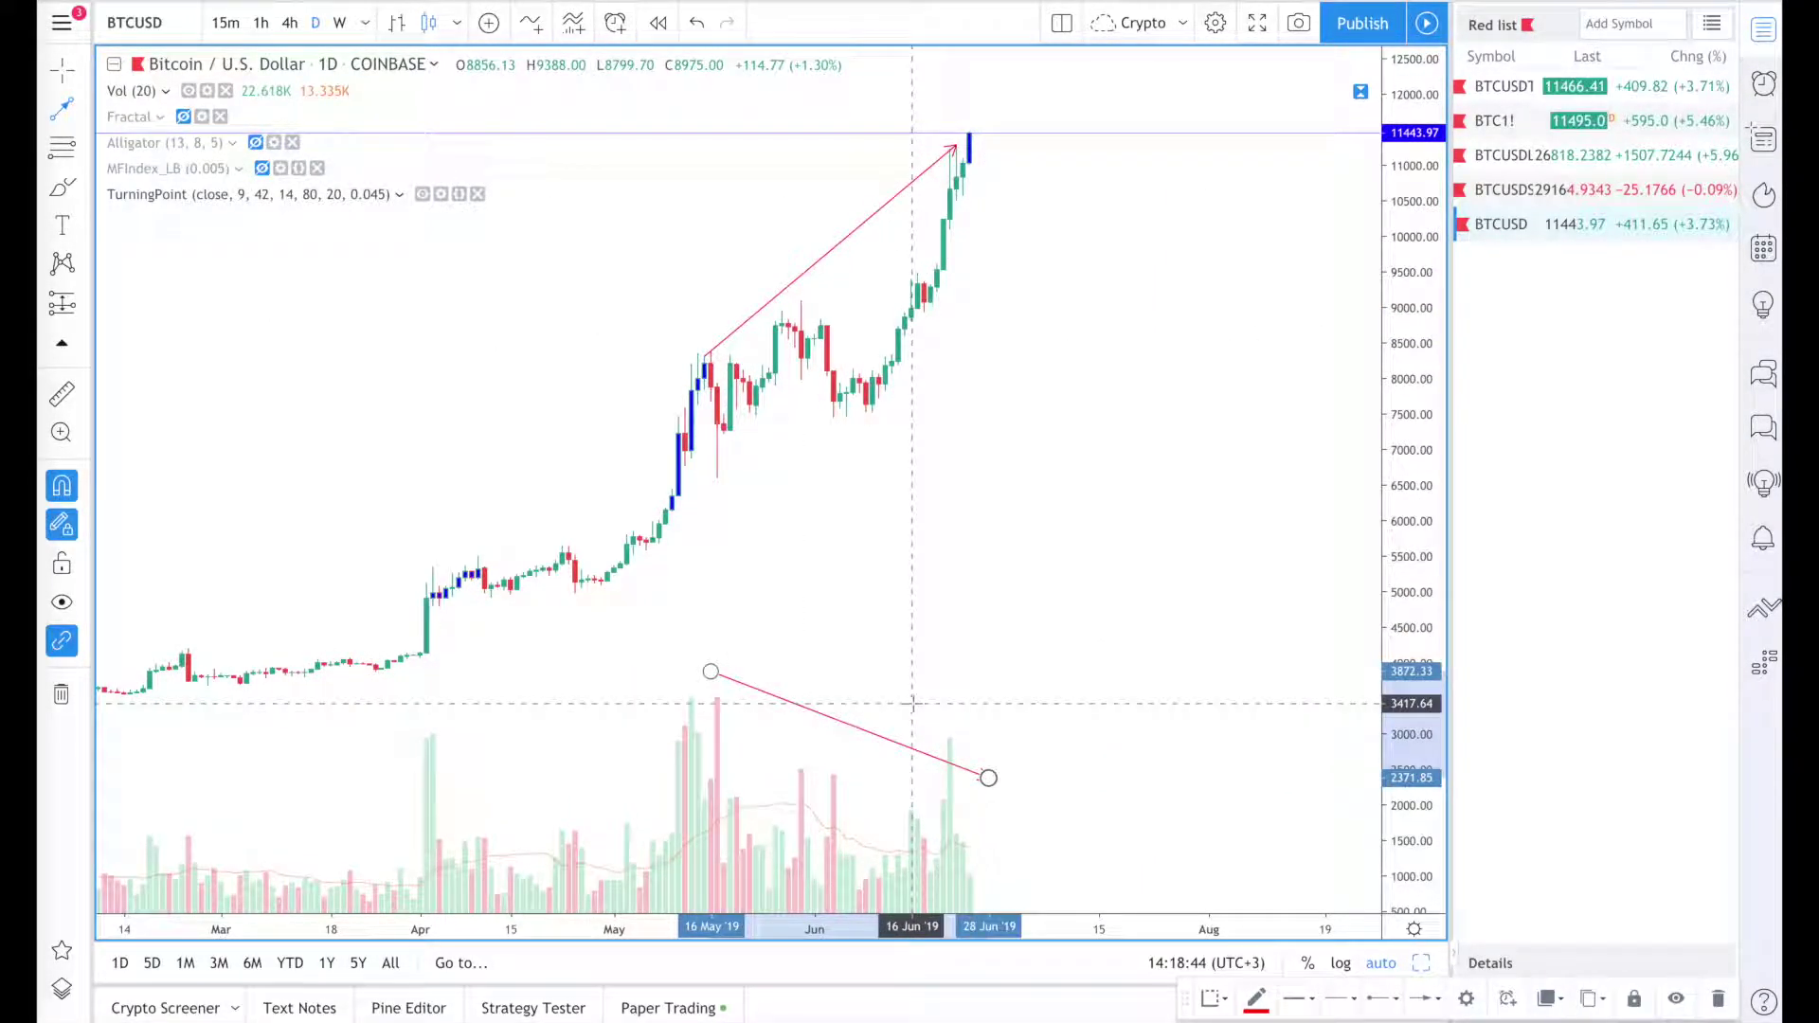
left_click(931, 698)
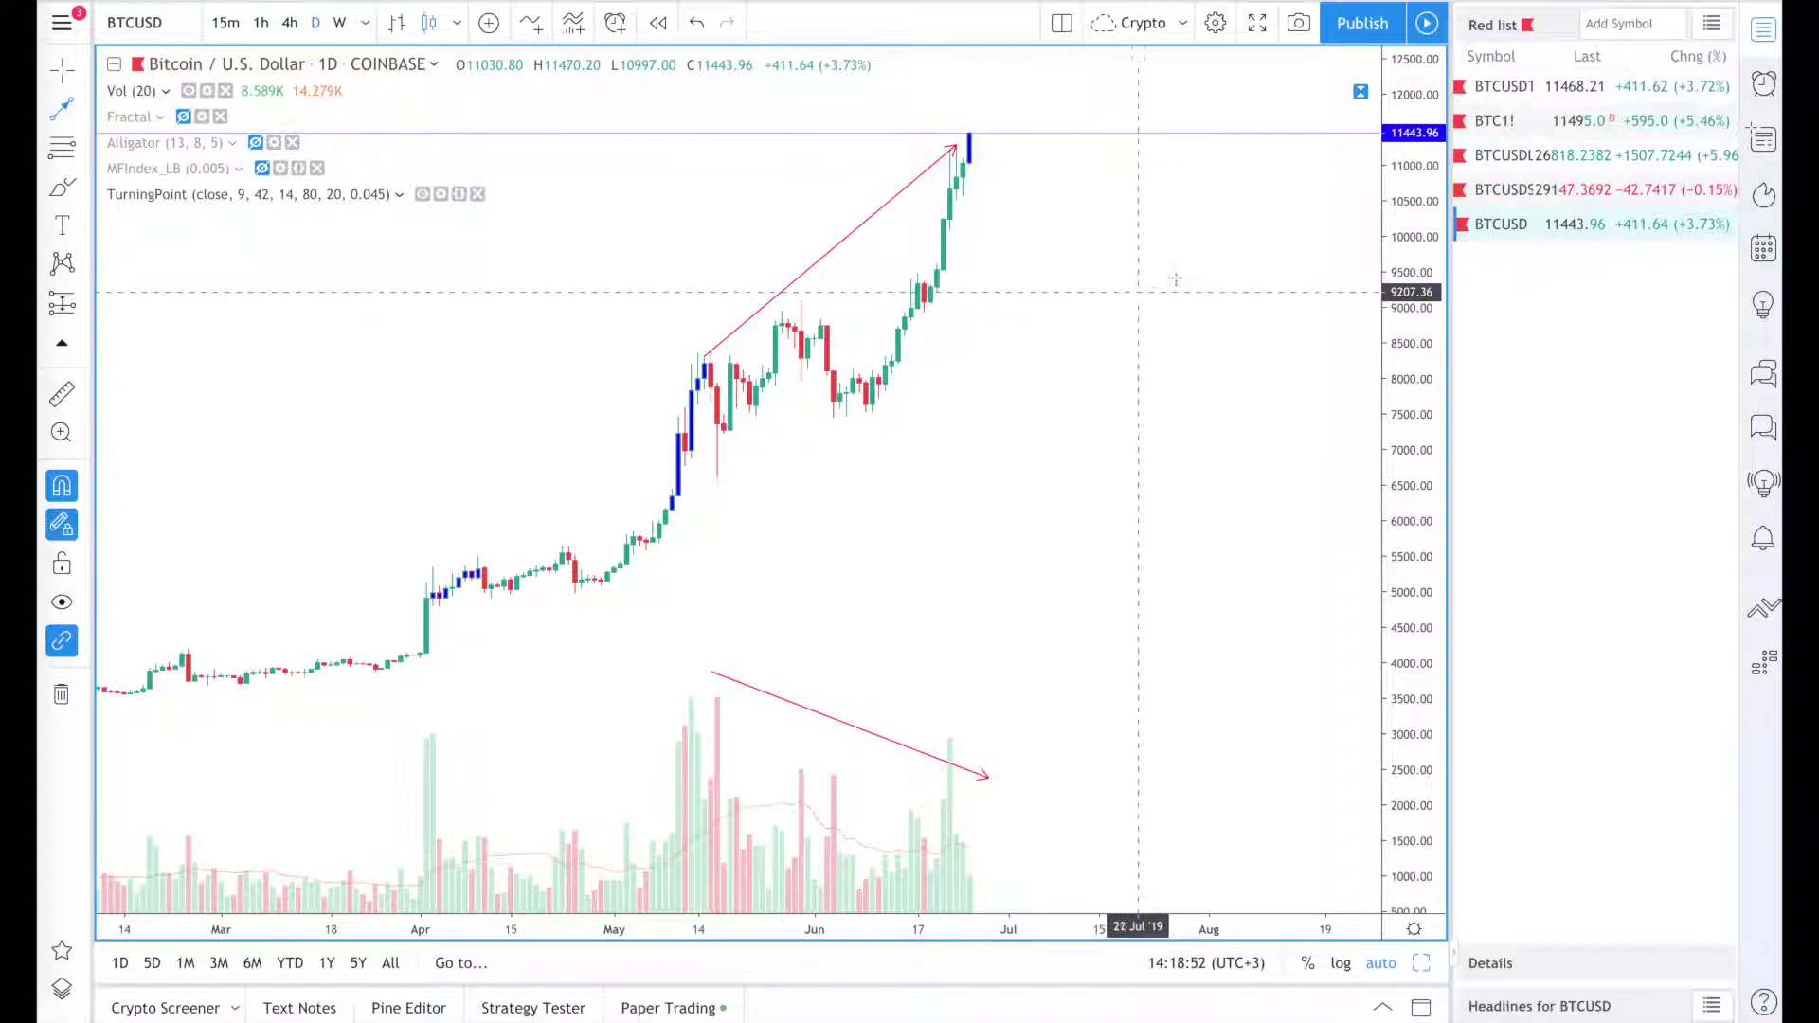
left_click(1500, 163)
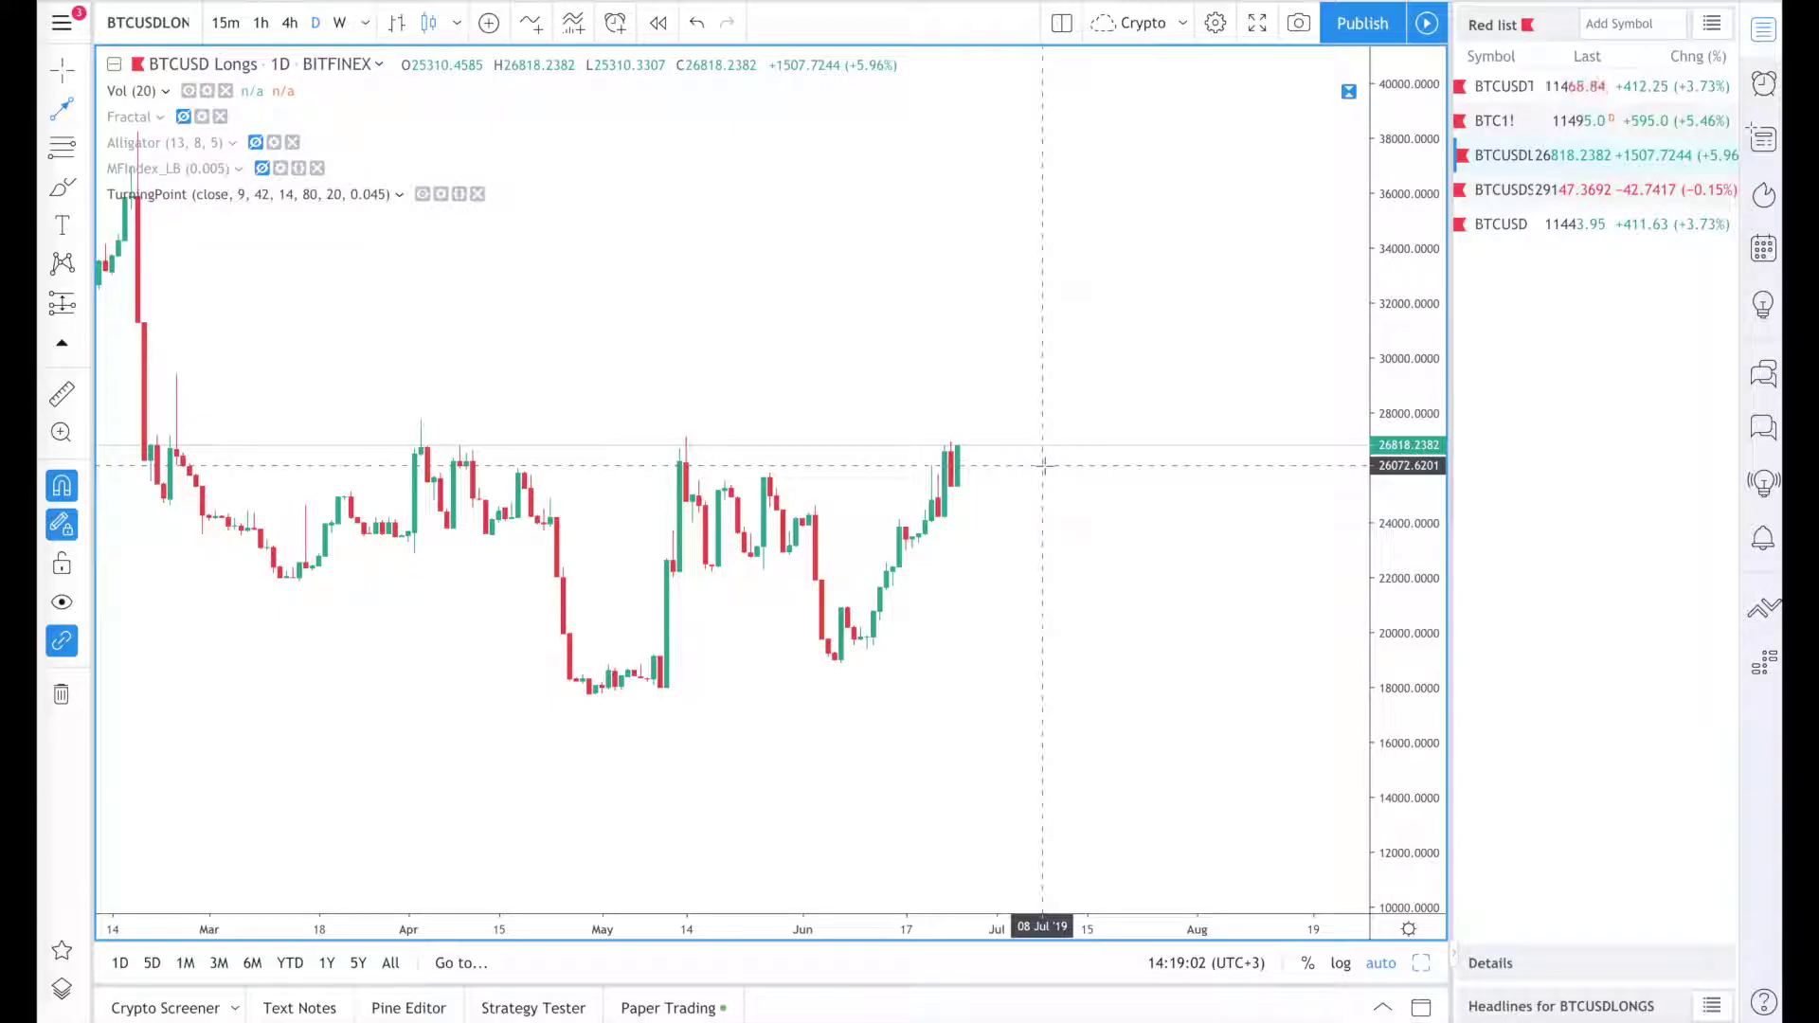
Step: Look over the Bitfinex BTCUSD Shorts chart zoomed out, then return to Binance BTCUSDT
left_click(1503, 190)
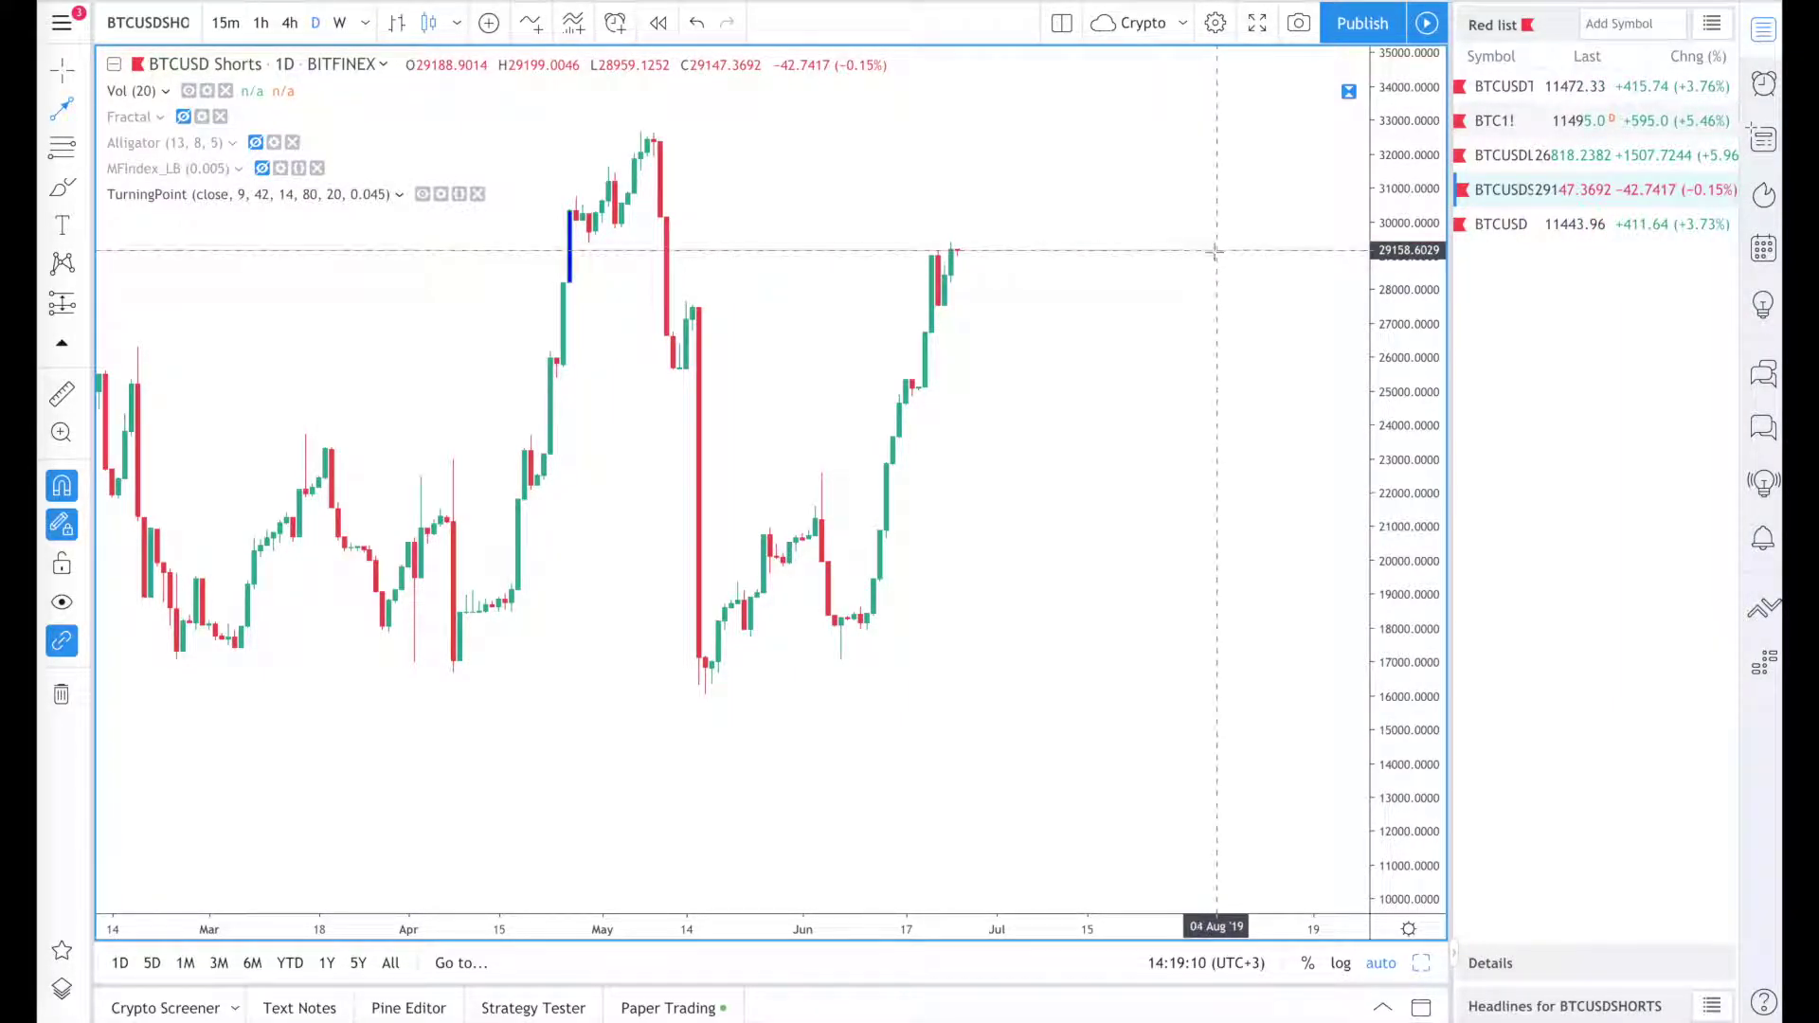
scroll(1215, 251, "down", 2)
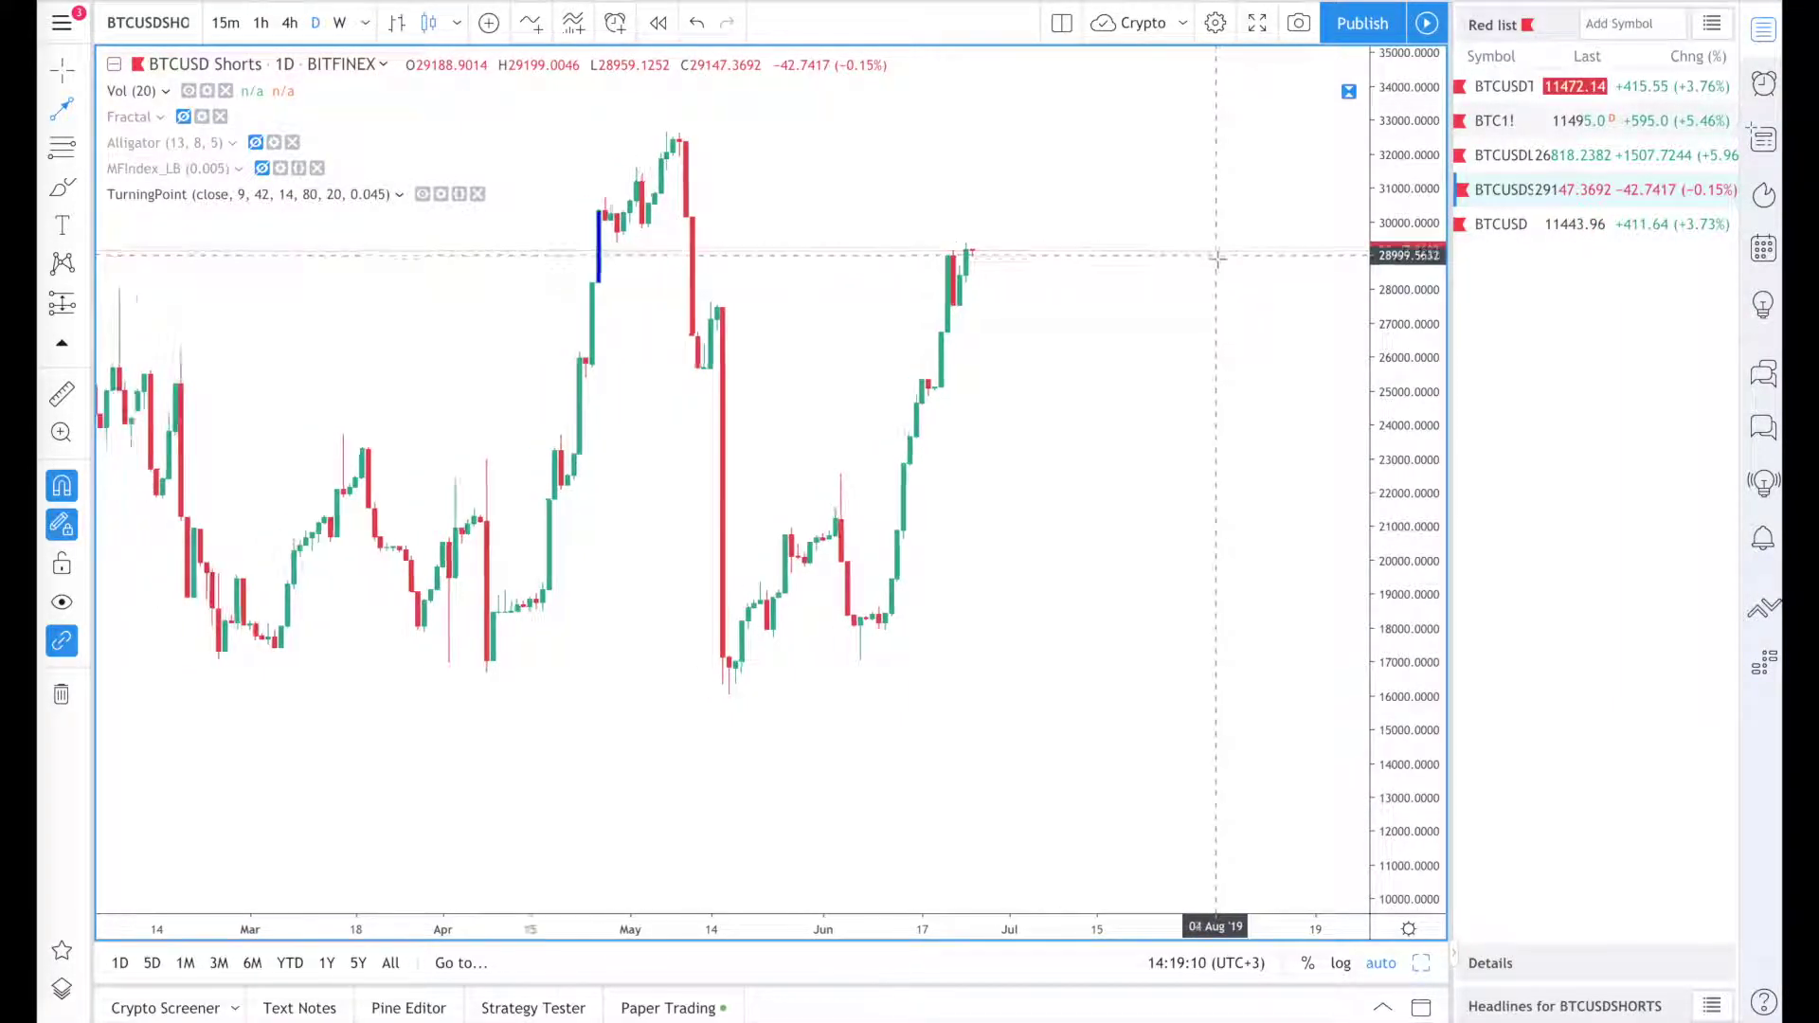
left_click(1506, 87)
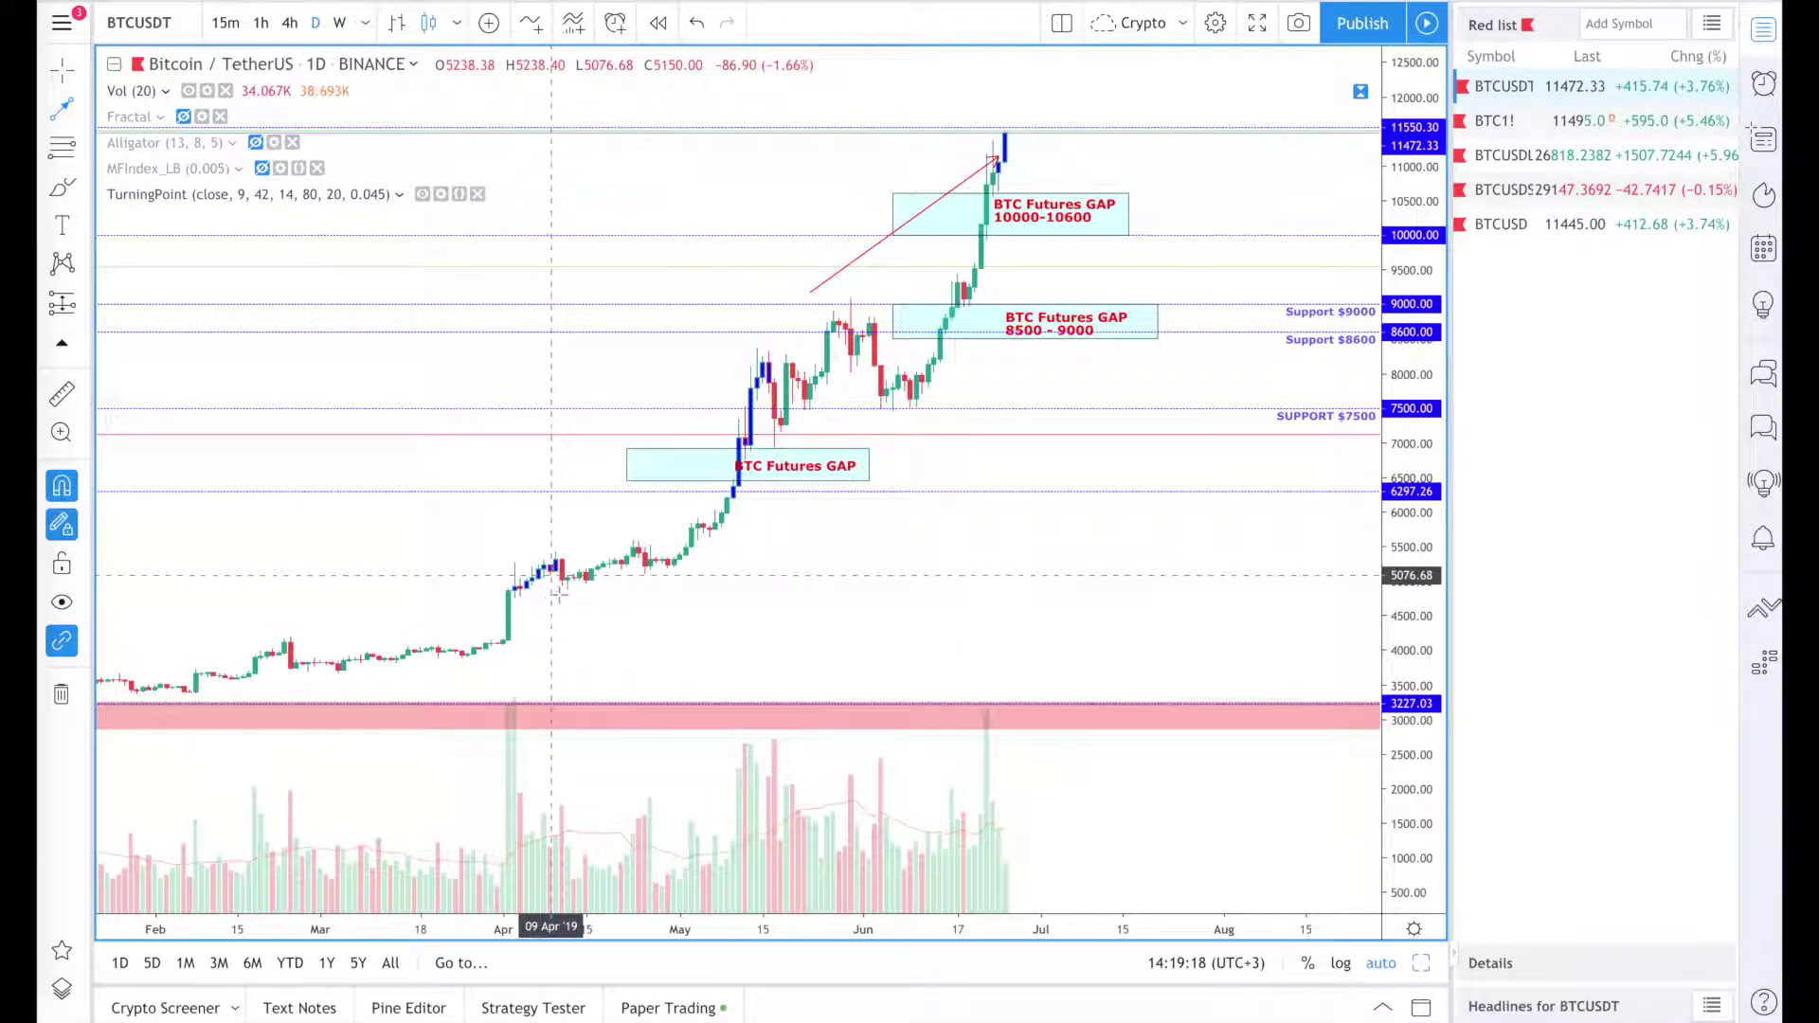
Step: Compress the price scale and draw a short trend line right of the latest candles
left_click_drag(1419, 216, 1420, 258)
left_click(1205, 197)
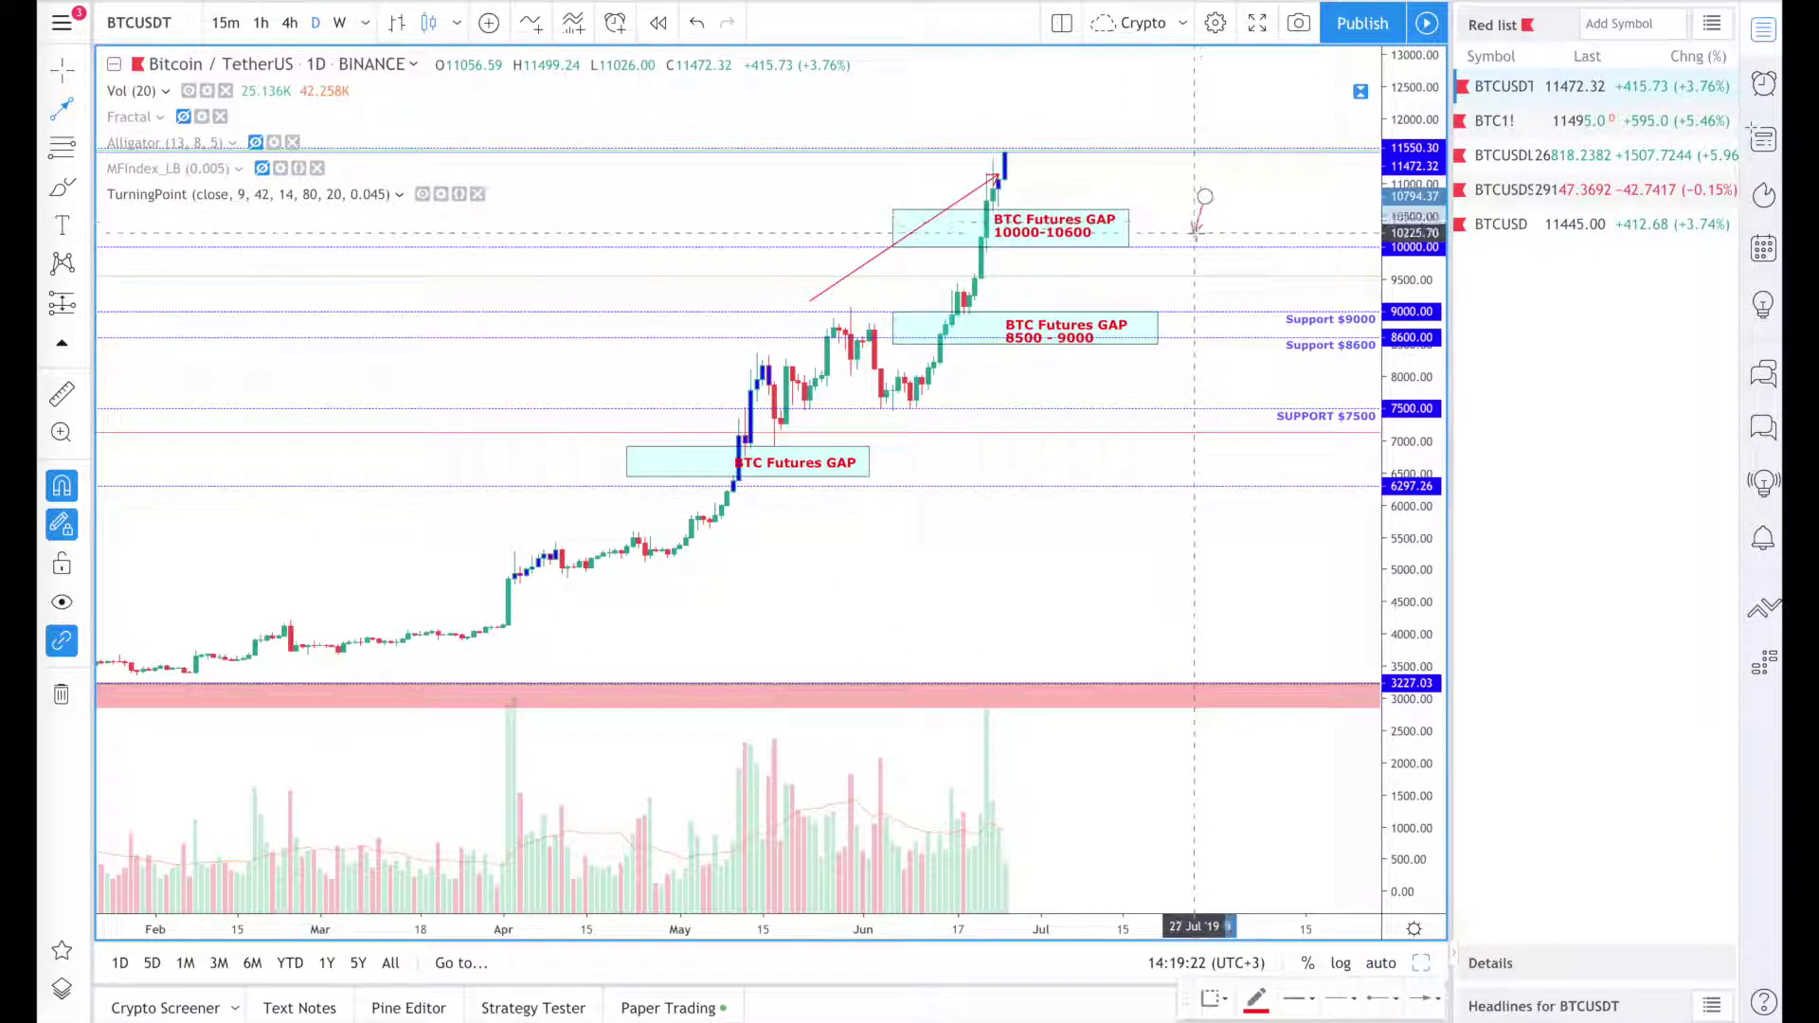
left_click(1196, 225)
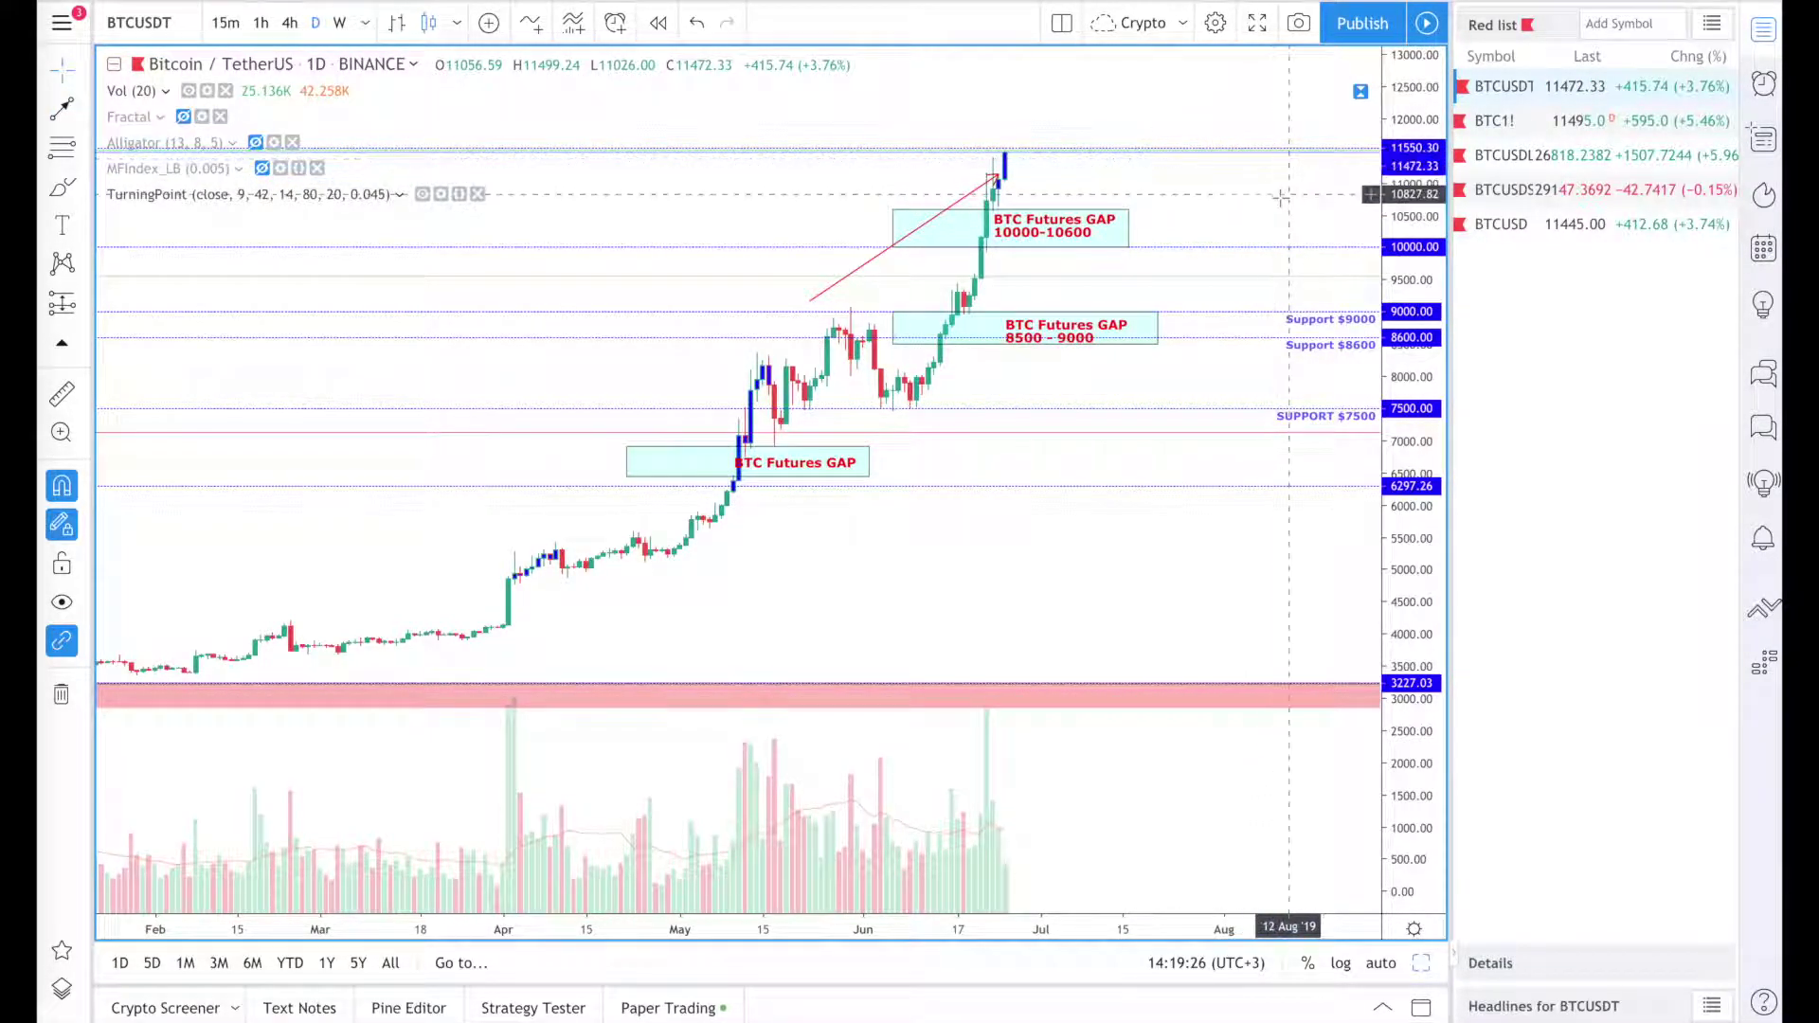
Step: Pan and rescale so the price axis reaches 16000 above the latest candles
left_click_drag(1270, 192, 1325, 407)
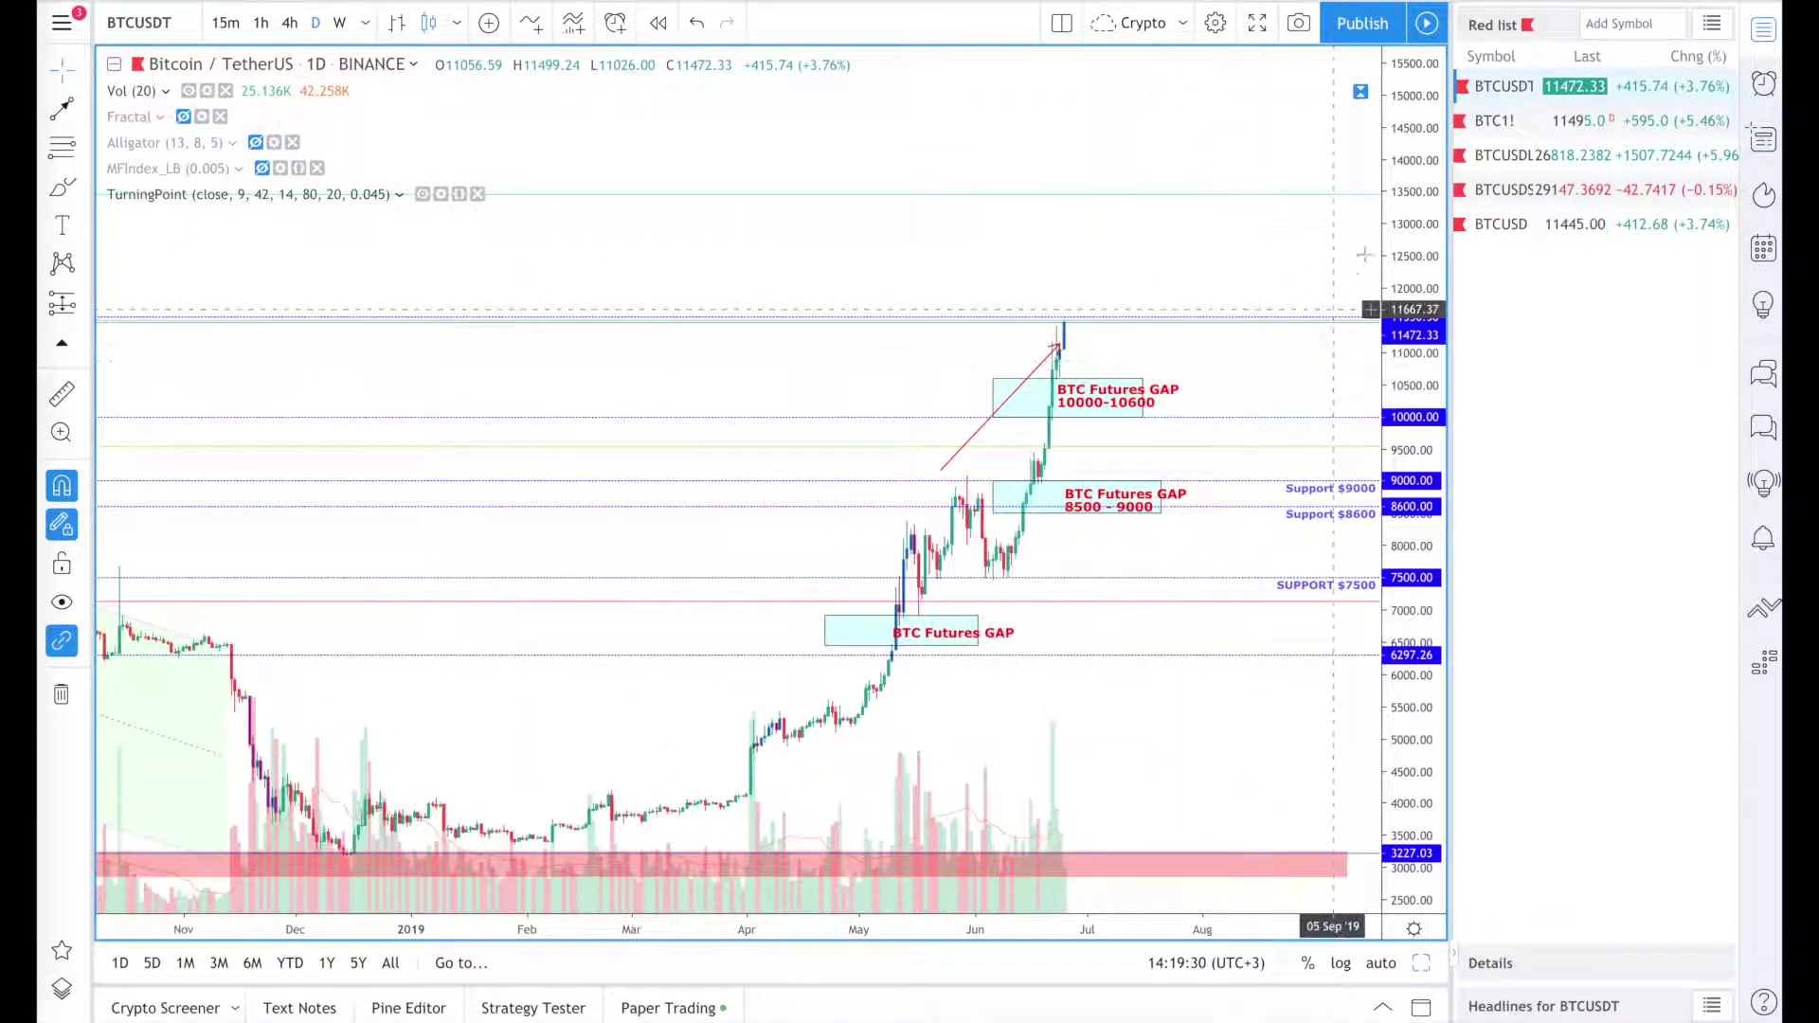
left_click_drag(1405, 191, 1407, 225)
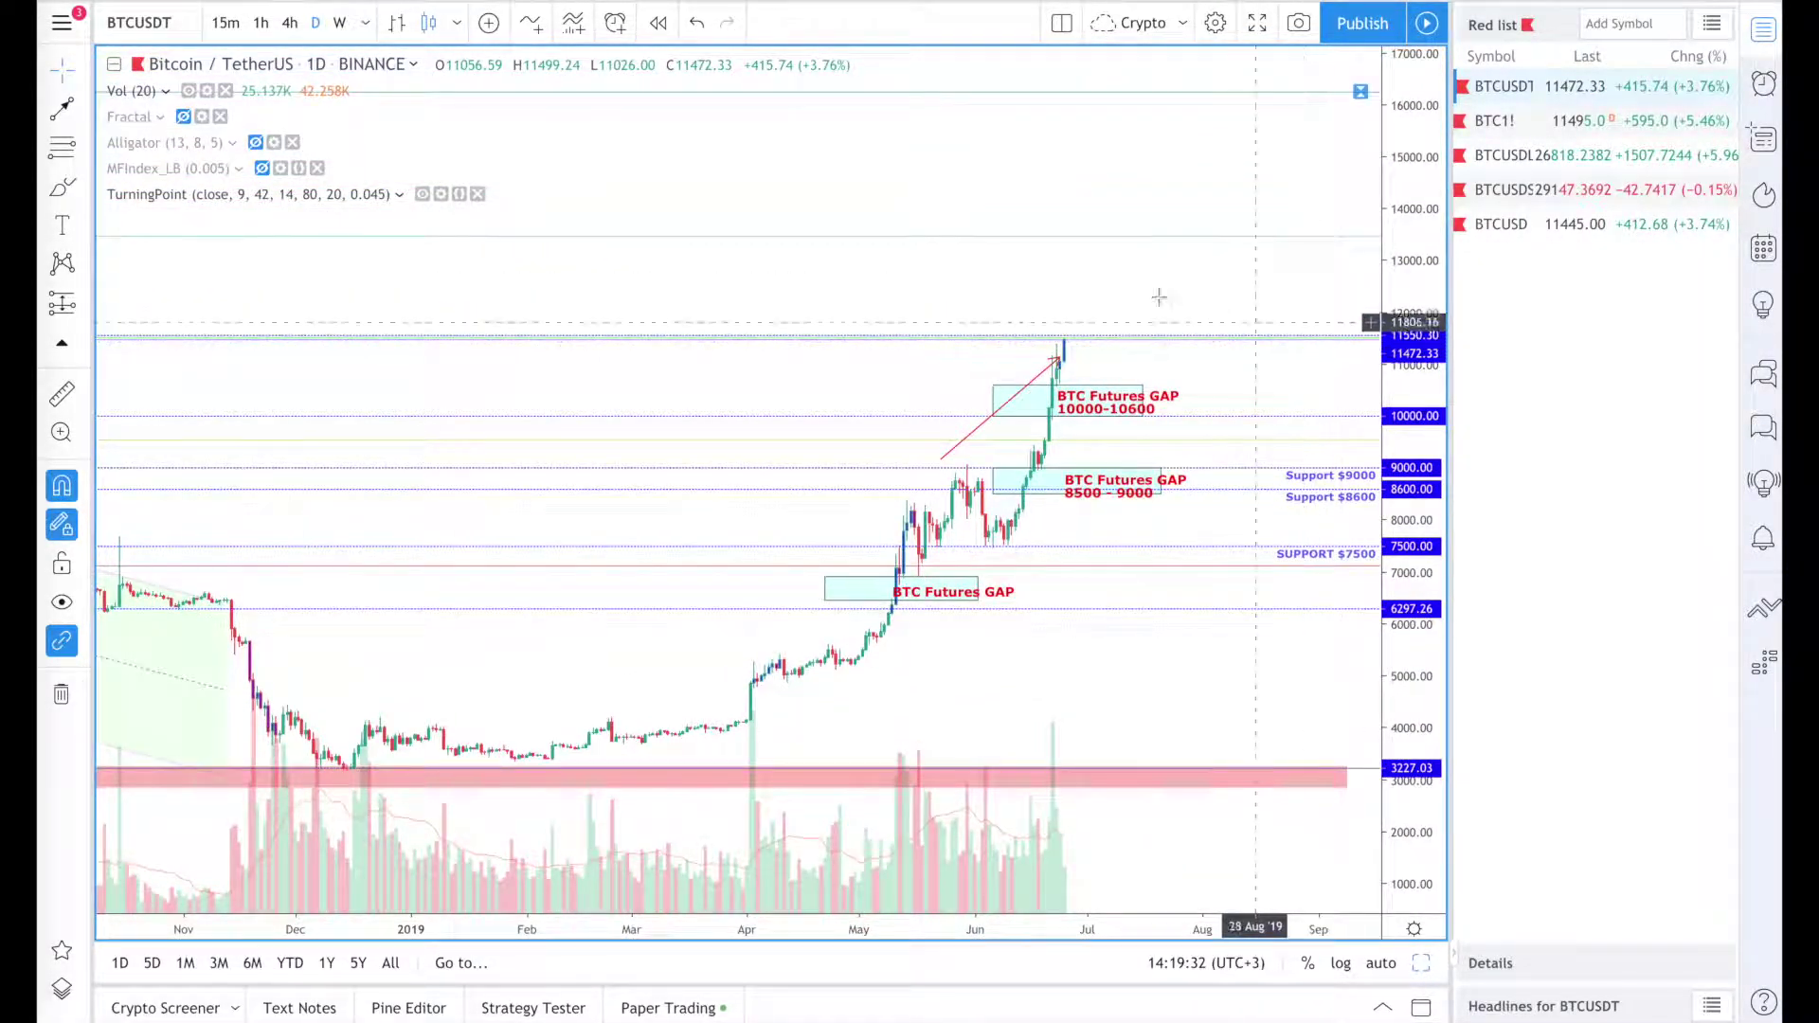
left_click_drag(1139, 259, 1139, 233)
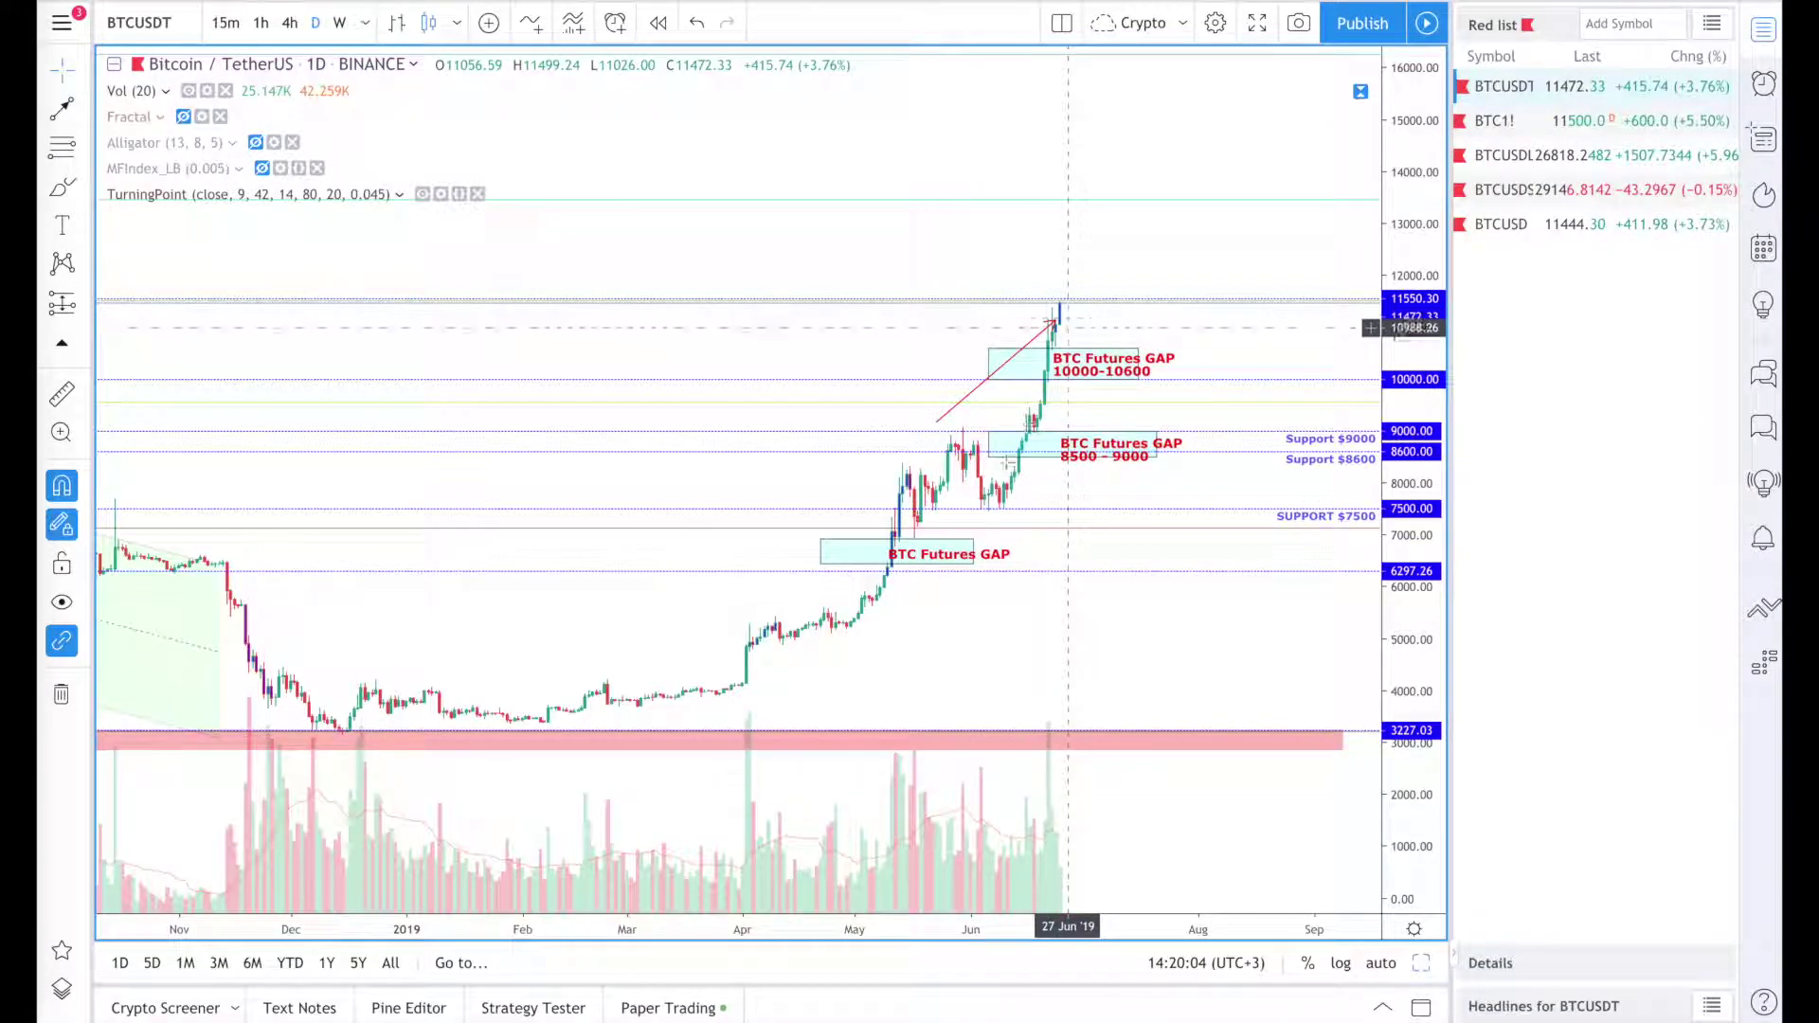
scroll(1007, 431, "up", 3)
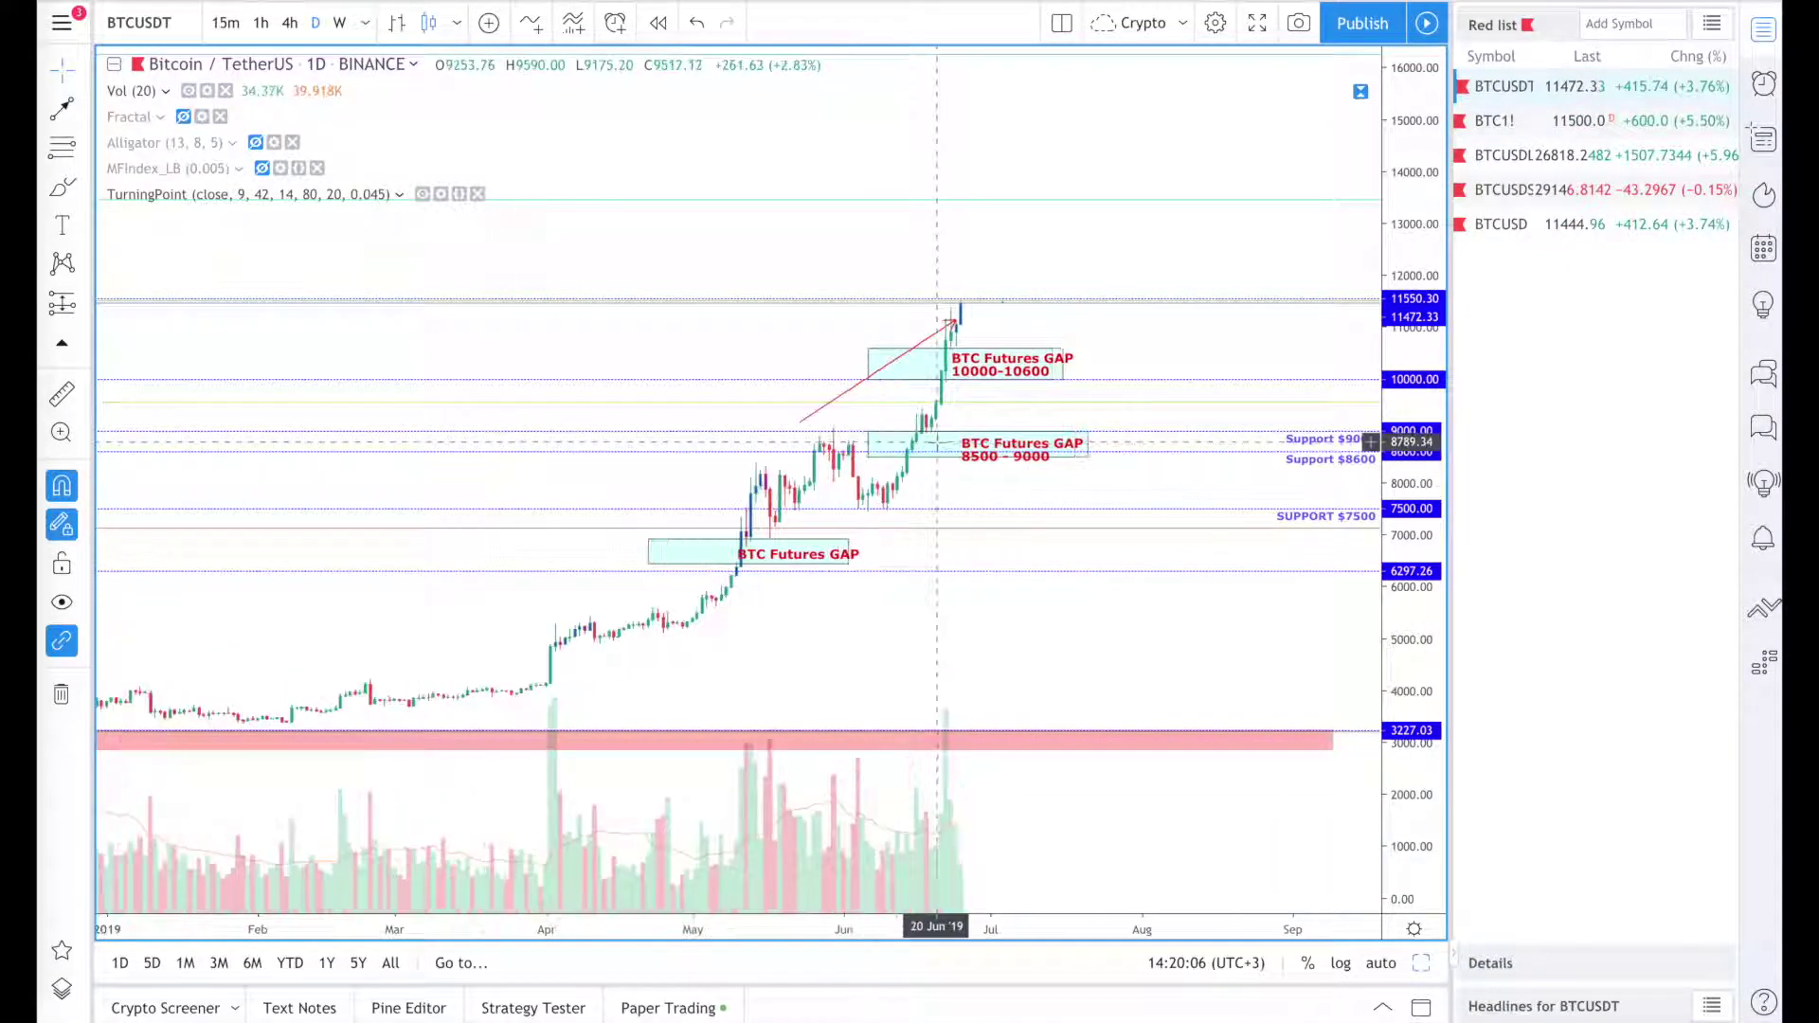